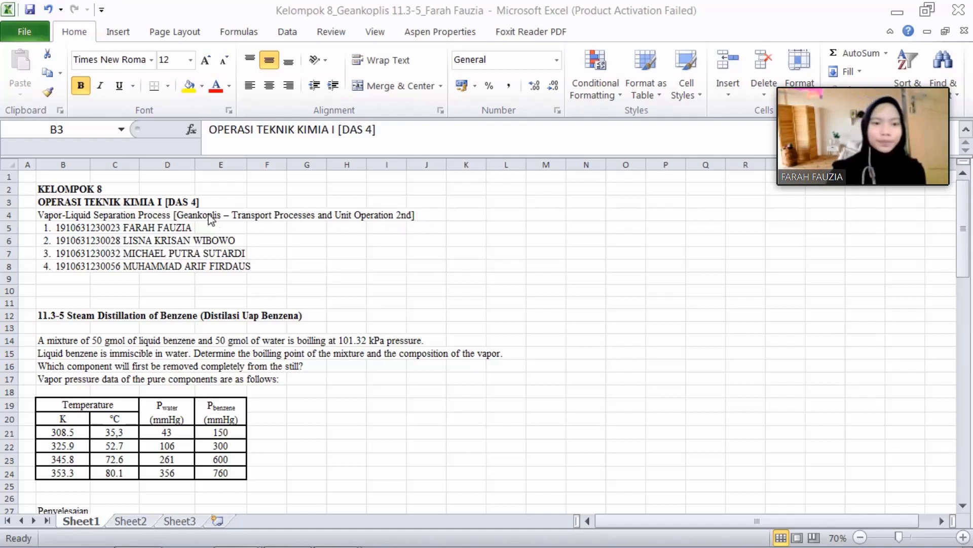
Examine the steam distillation problem, the kPa-to-mmHg pressure conversion in G29:G30, and the vapor pressure table with its Ptotal column
left_click(64, 226)
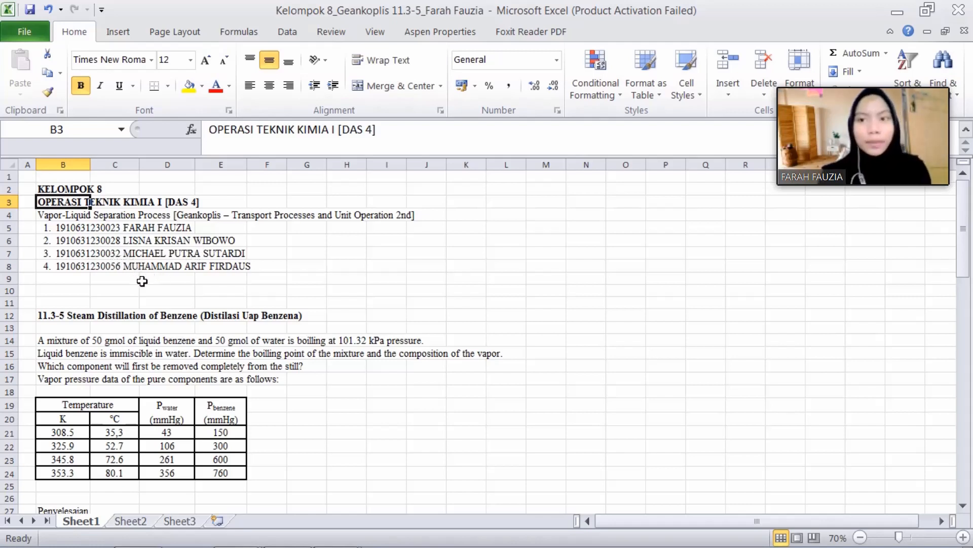
left_click(82, 316)
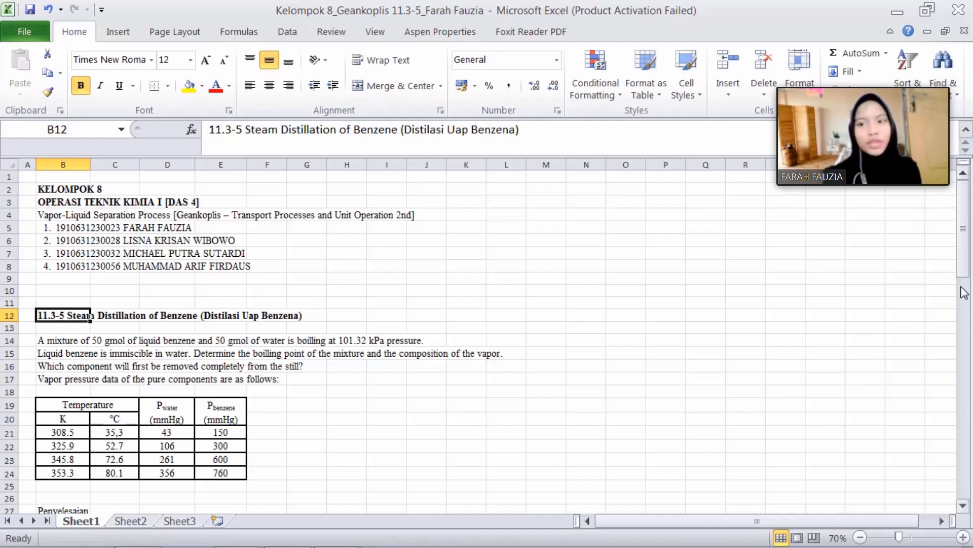
left_click_drag(964, 279, 965, 316)
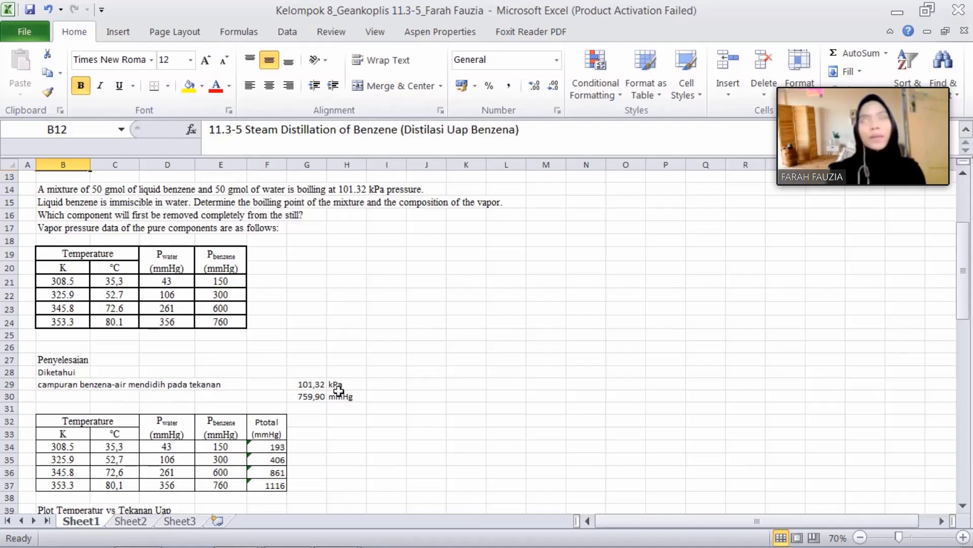
left_click(315, 399)
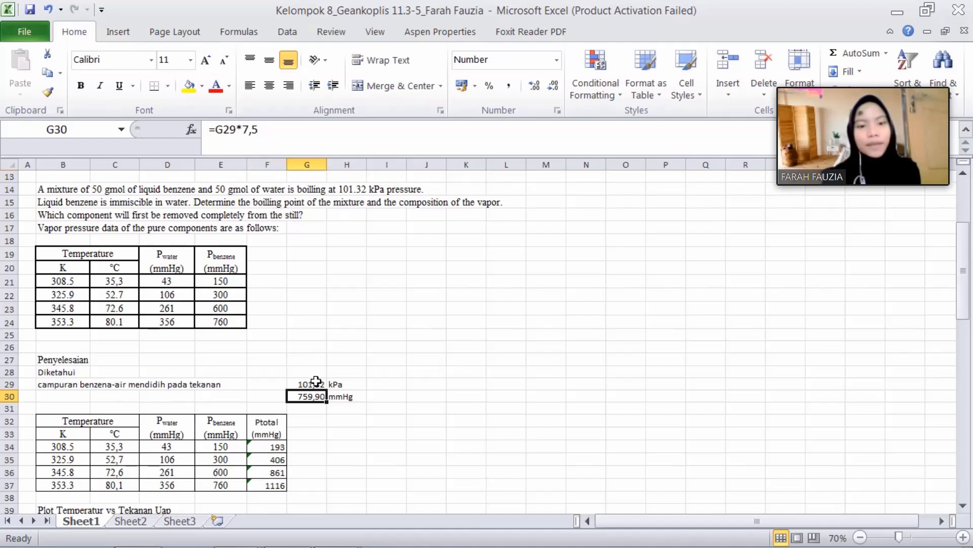
left_click(316, 381)
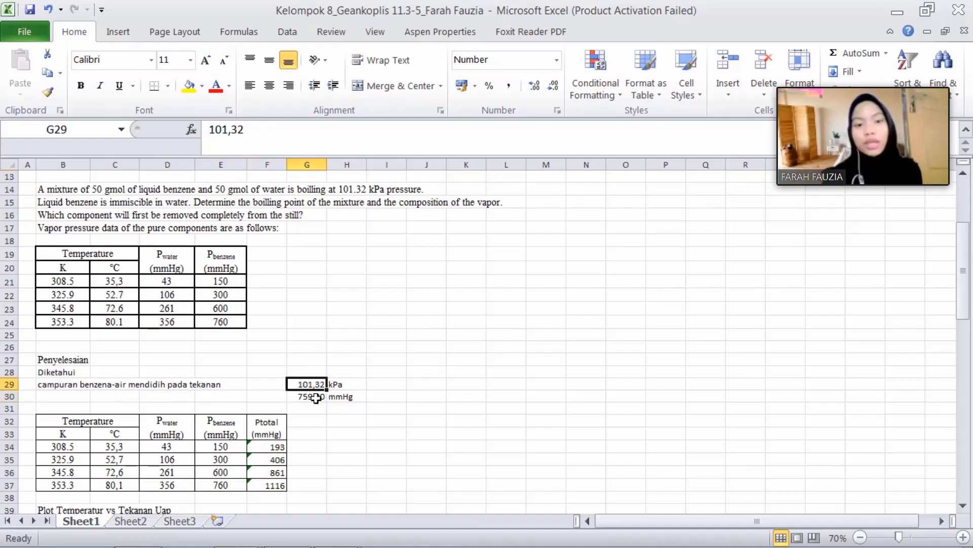
left_click(316, 398)
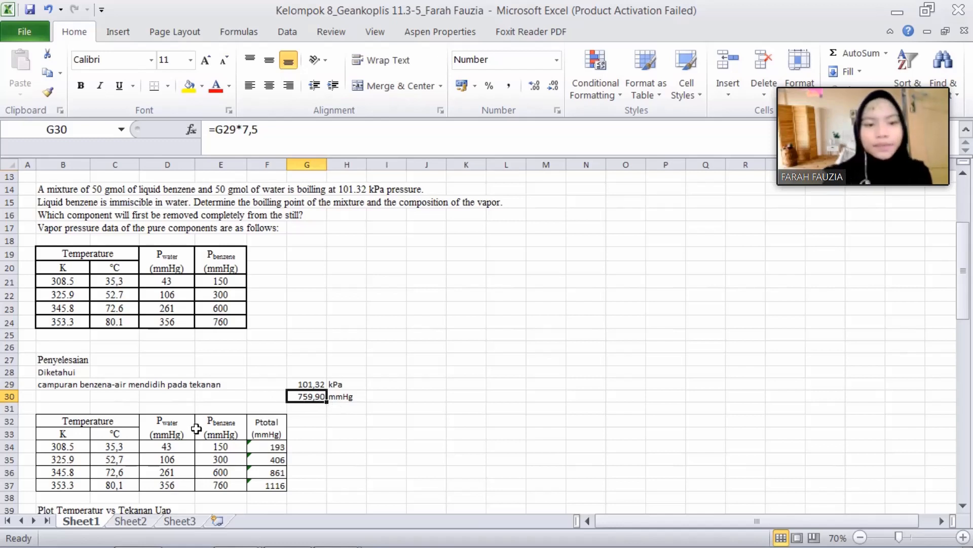
left_click_drag(966, 310, 966, 350)
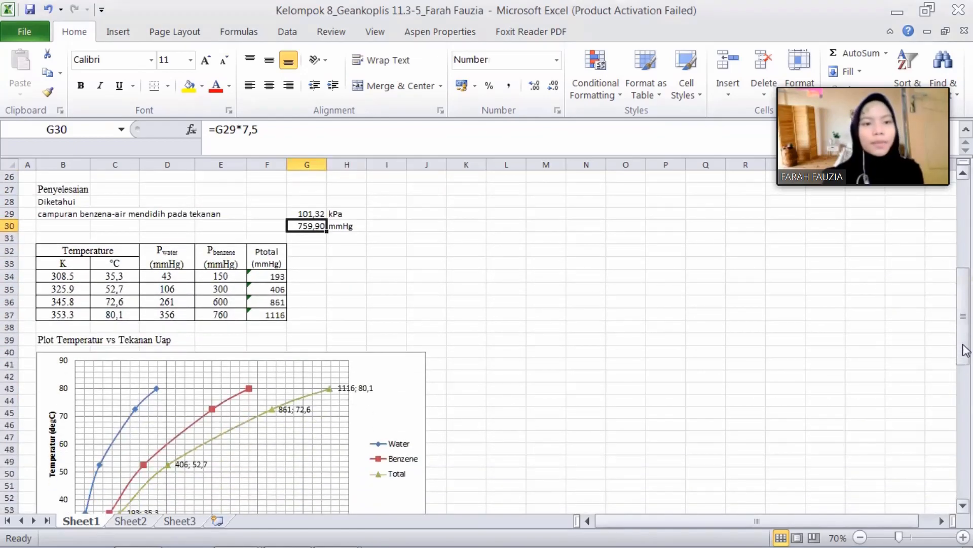
left_click(76, 238)
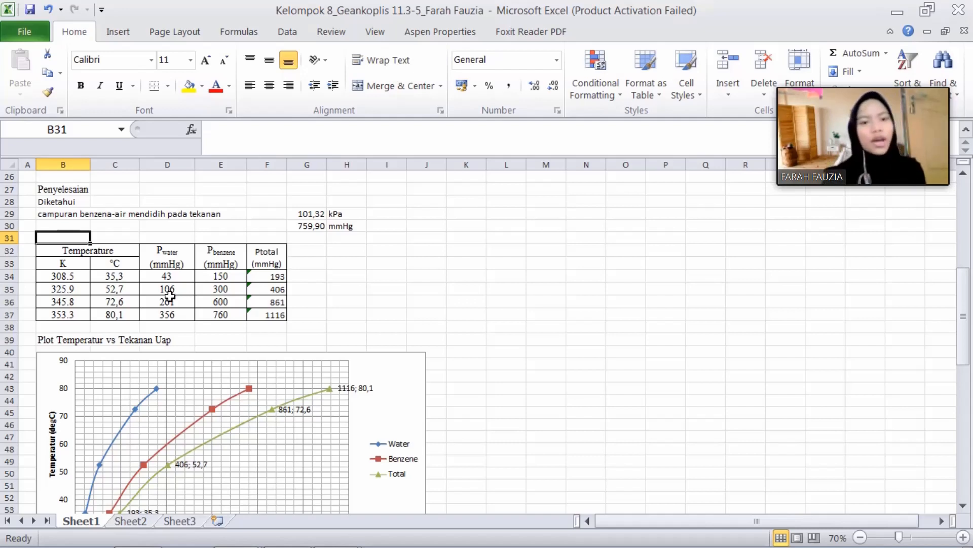
left_click(262, 259)
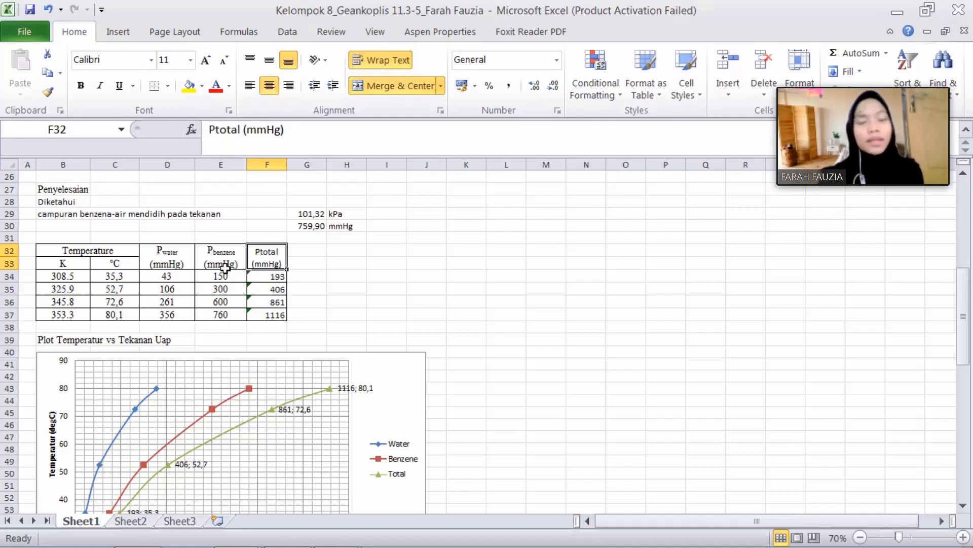
Fill the total pressure formula =SUM(D34:E34) from F34 down to F37
left_click(271, 278)
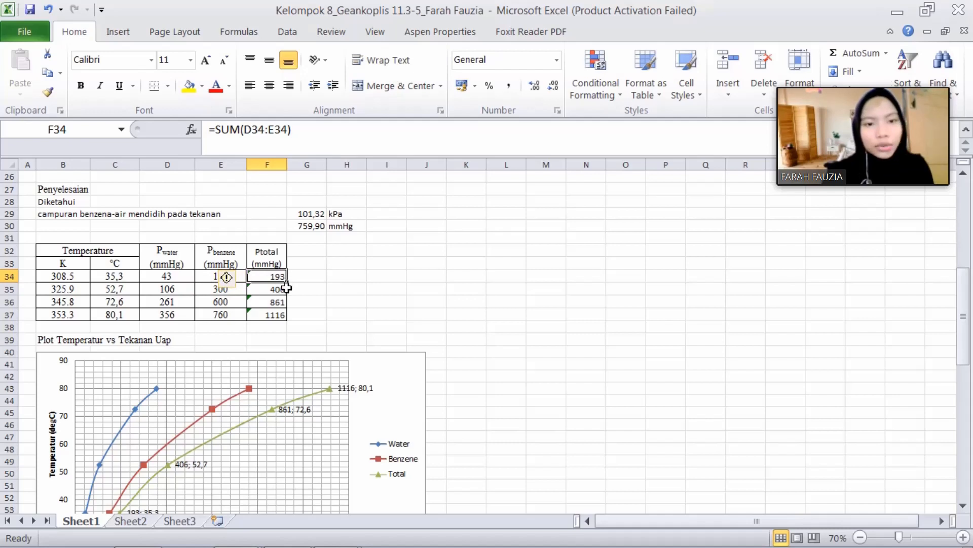
left_click_drag(287, 282, 288, 319)
left_click(317, 305)
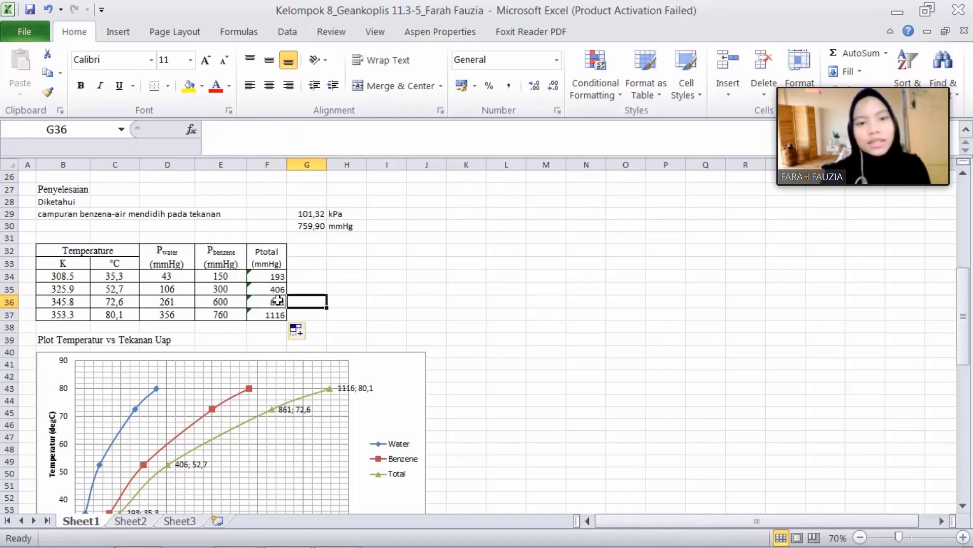
left_click(326, 260)
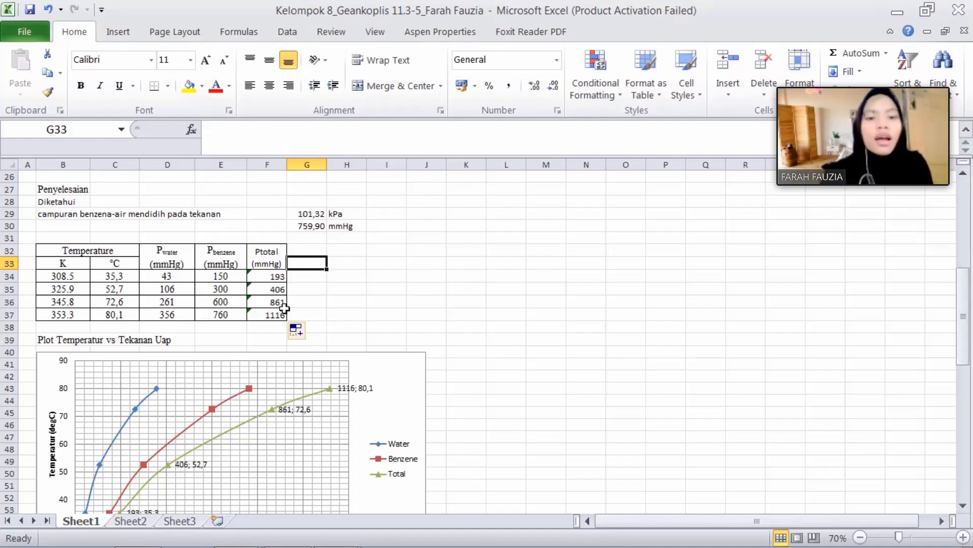
left_click(301, 293)
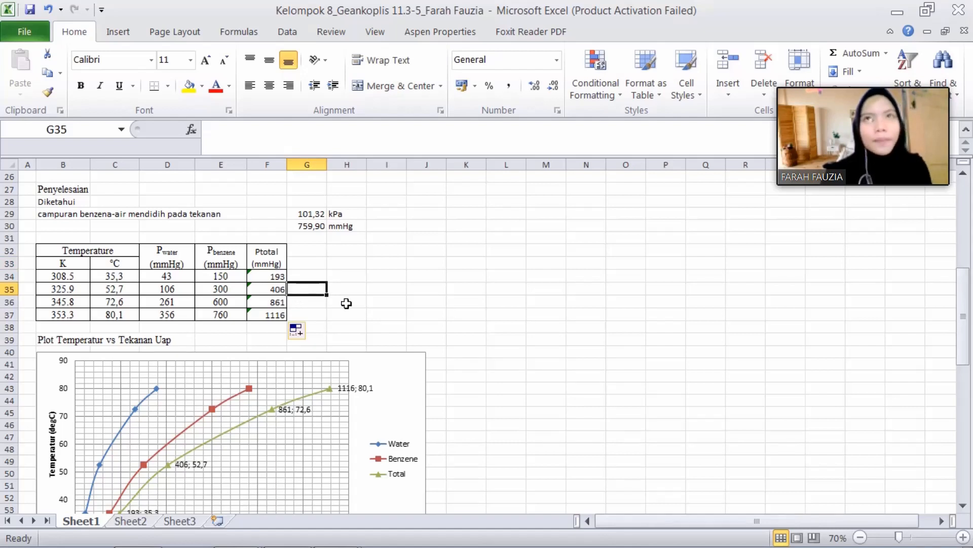
left_click_drag(967, 312, 966, 320)
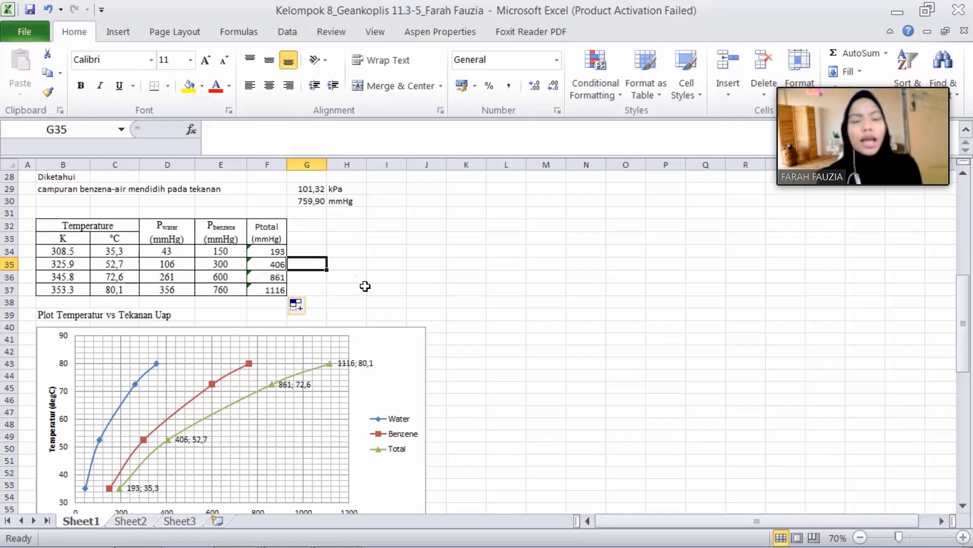
left_click(411, 354)
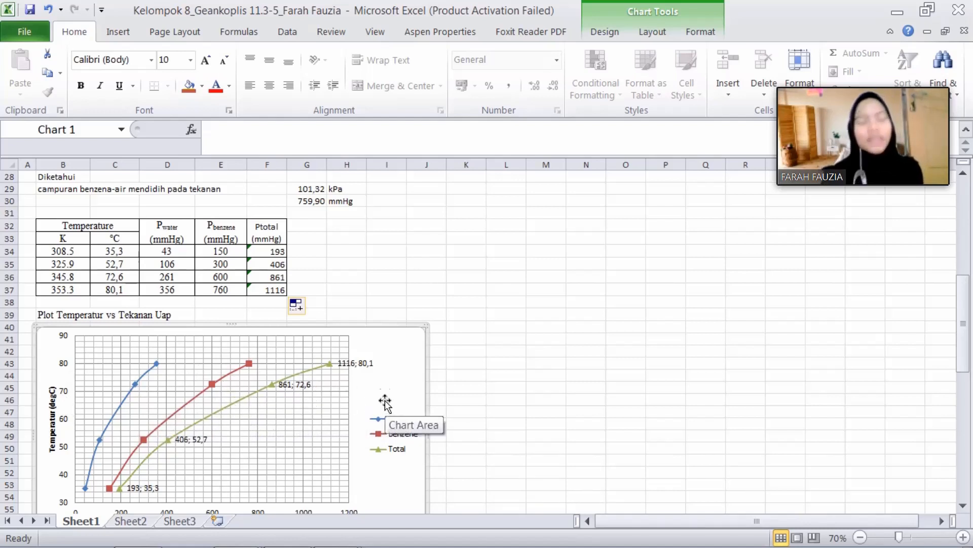
left_click(508, 362)
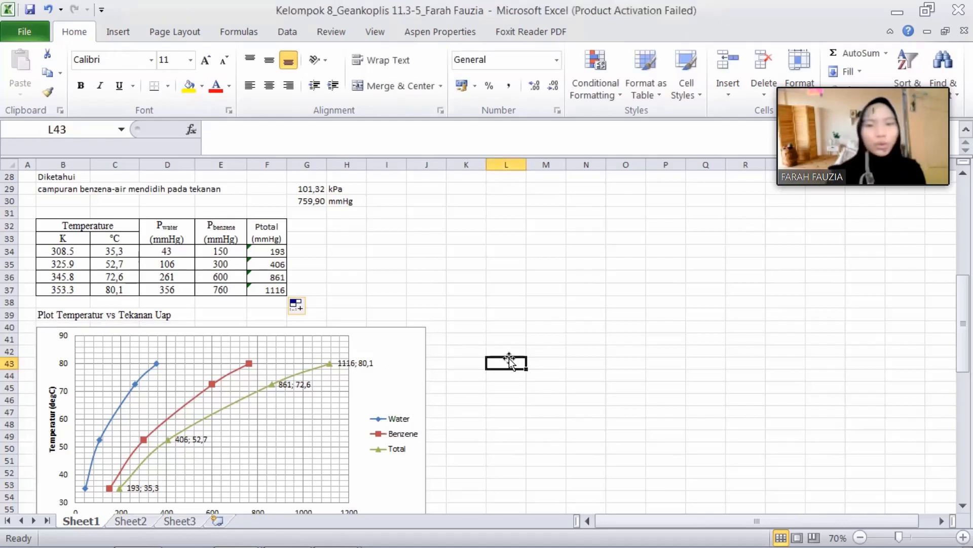
left_click(461, 336)
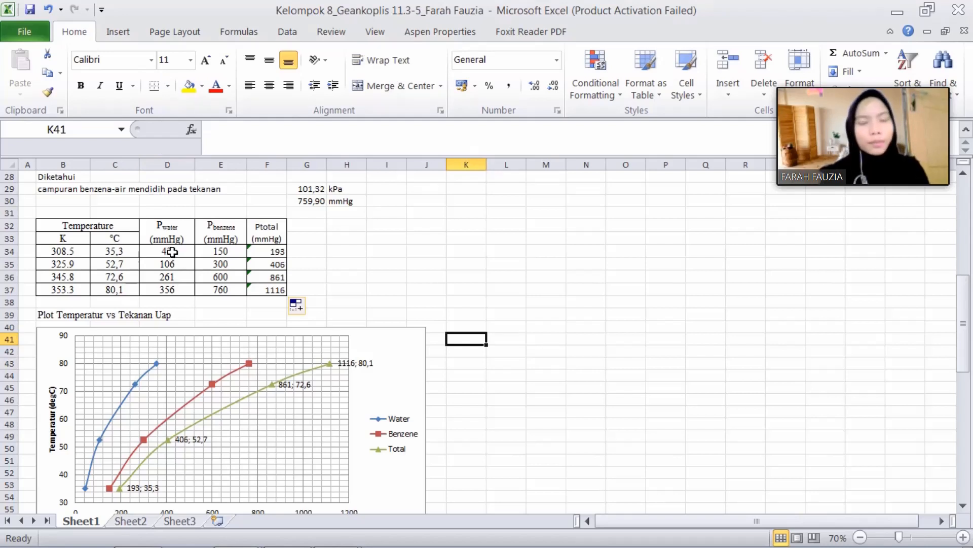
Insert a scatter chart with smooth lines and markers from the water pressures D34:D37 and place it beside the existing plot
left_click_drag(172, 251, 172, 287)
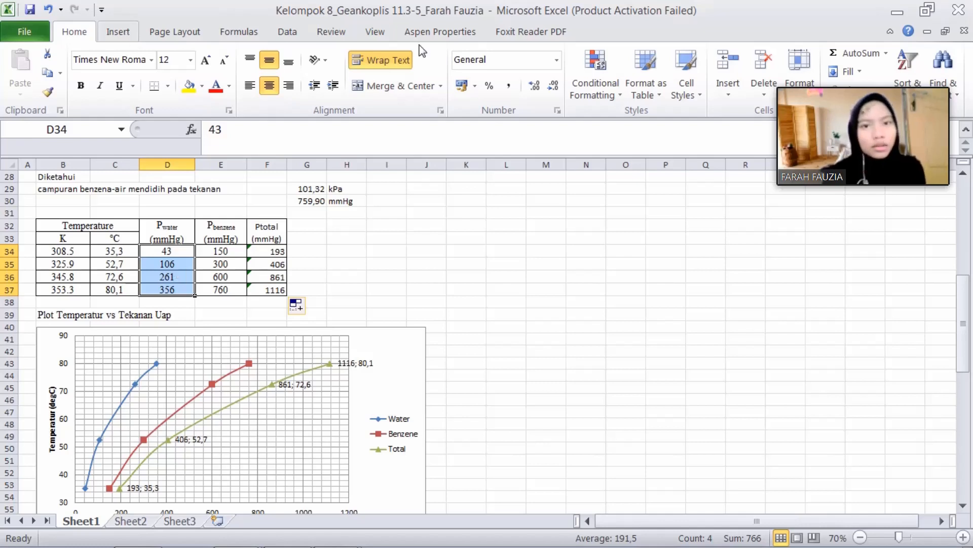
left_click(118, 31)
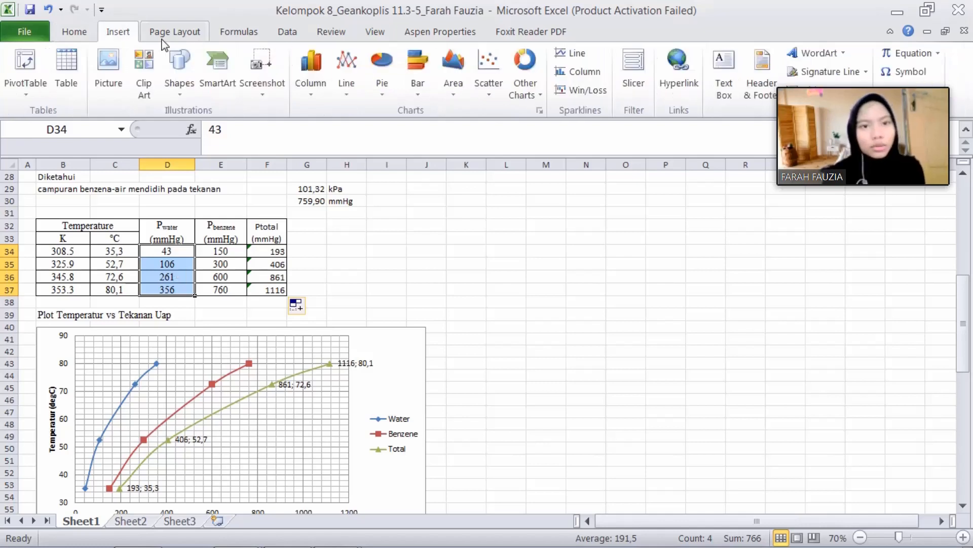
left_click(483, 94)
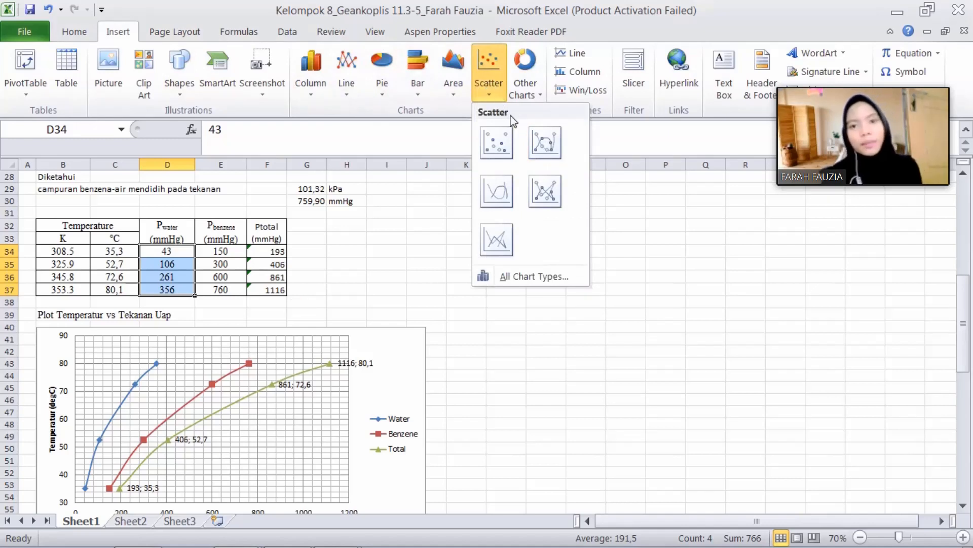
left_click(545, 152)
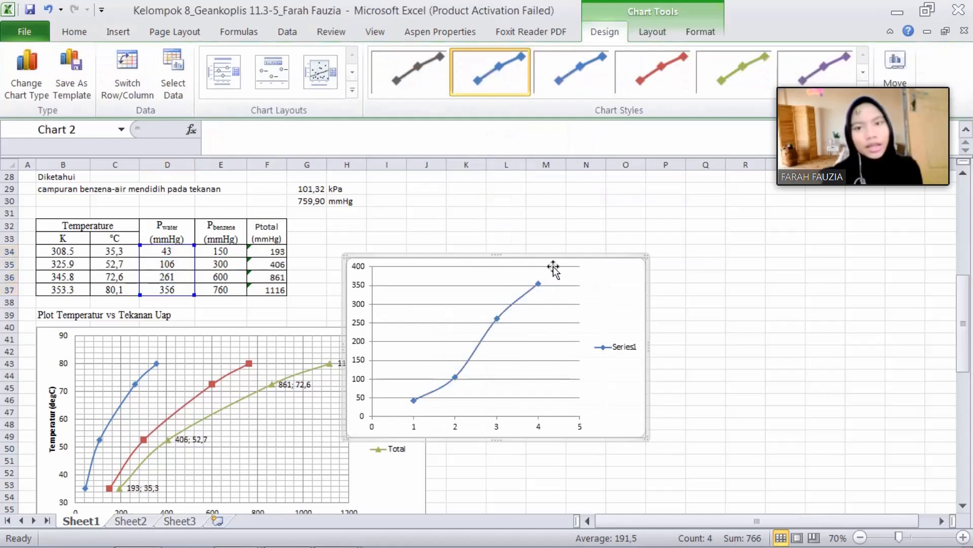
left_click_drag(643, 275, 727, 265)
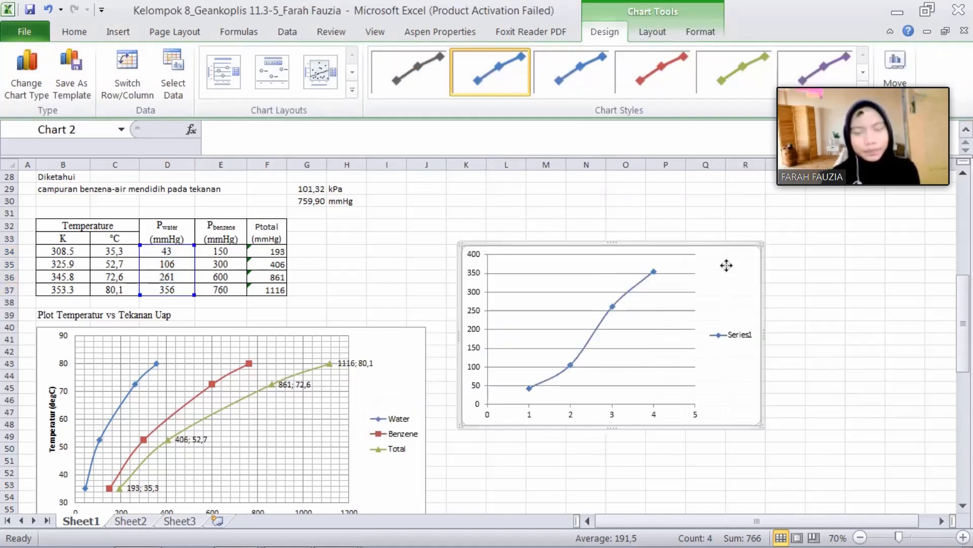
Clear the new chart's data range in its data source settings
right_click(762, 290)
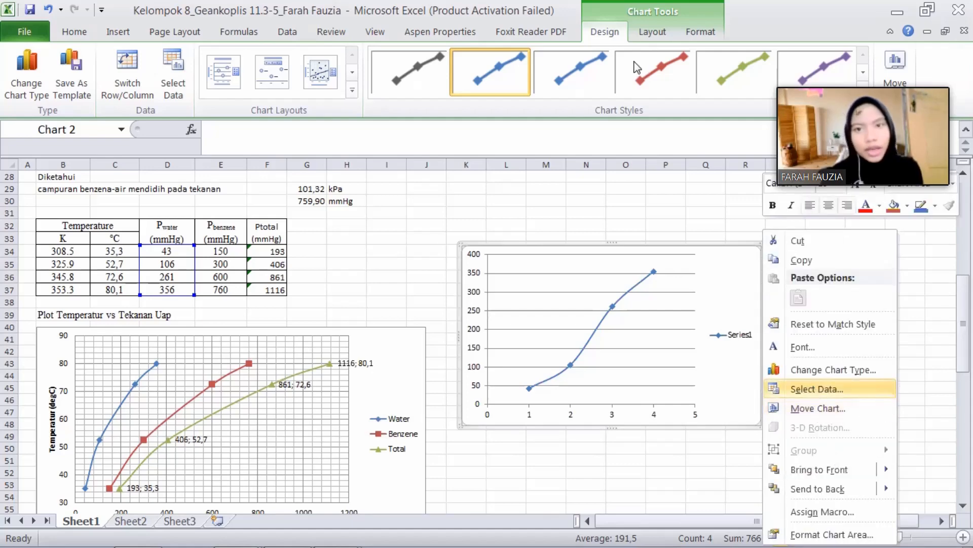
left_click(815, 390)
left_click_drag(635, 53, 560, 169)
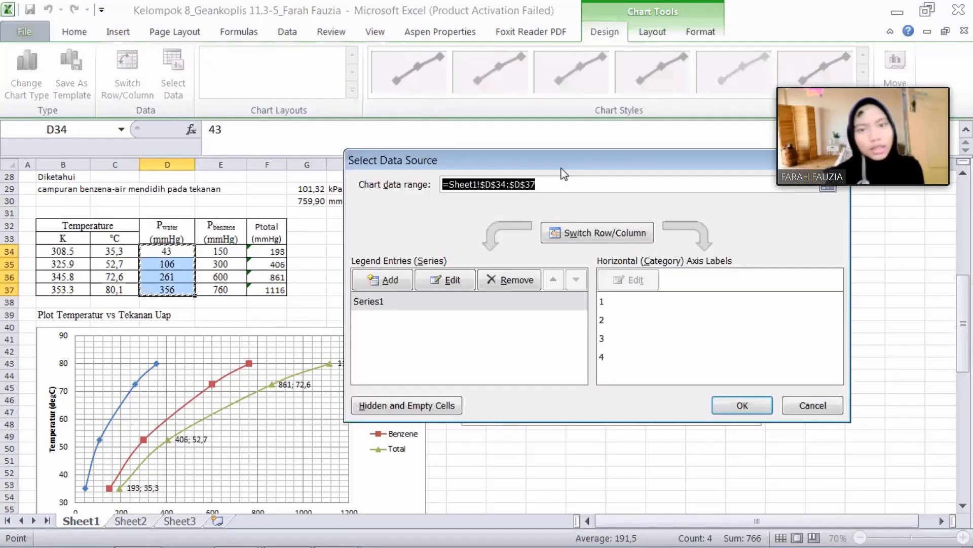
key("BackSpace")
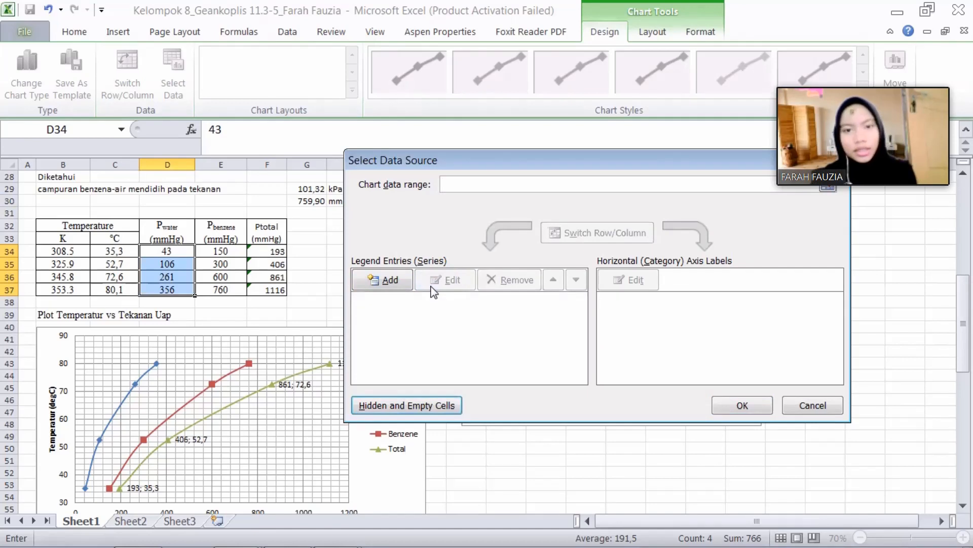
Add a chart series named Water with X values D34:D37 and Y values C34:C37
left_click(398, 293)
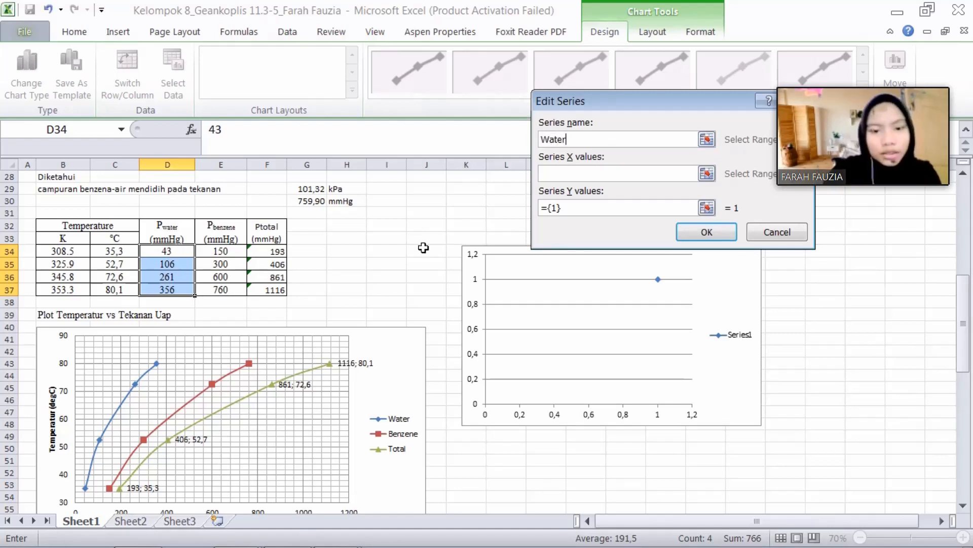
left_click(592, 176)
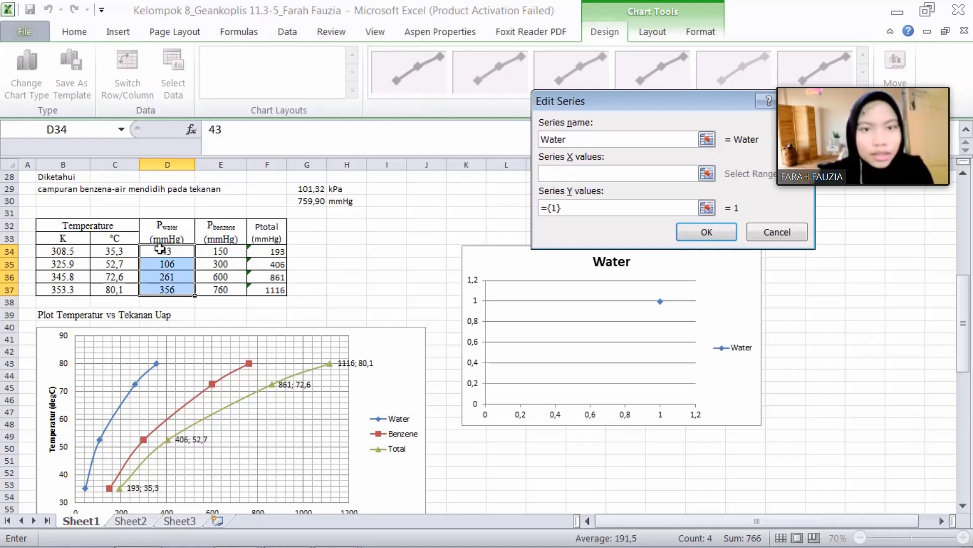
left_click_drag(161, 252, 168, 289)
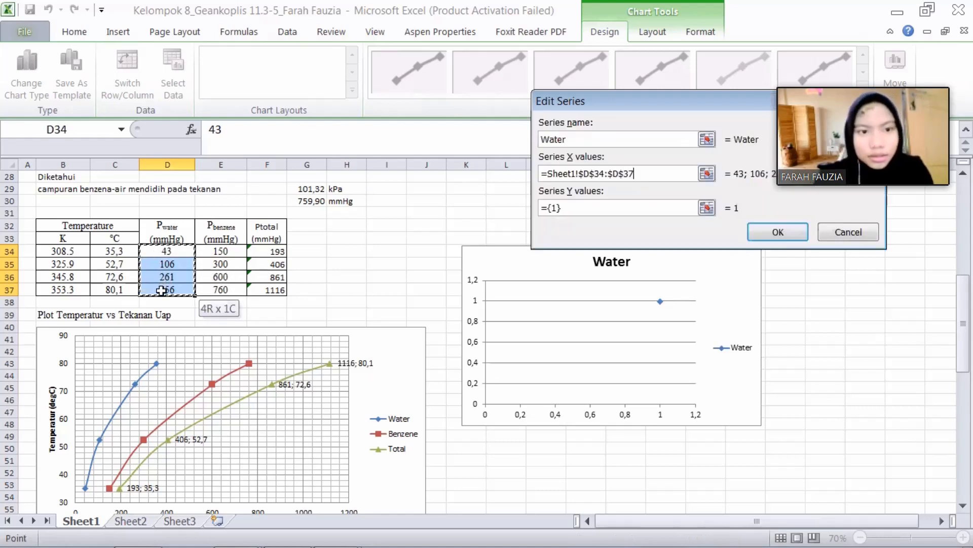
left_click(609, 207)
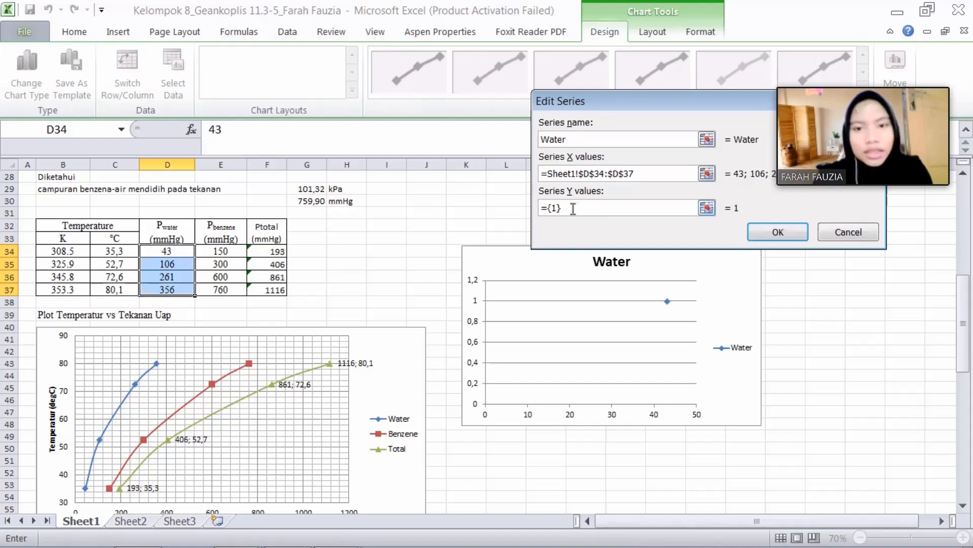
left_click_drag(567, 208, 556, 208)
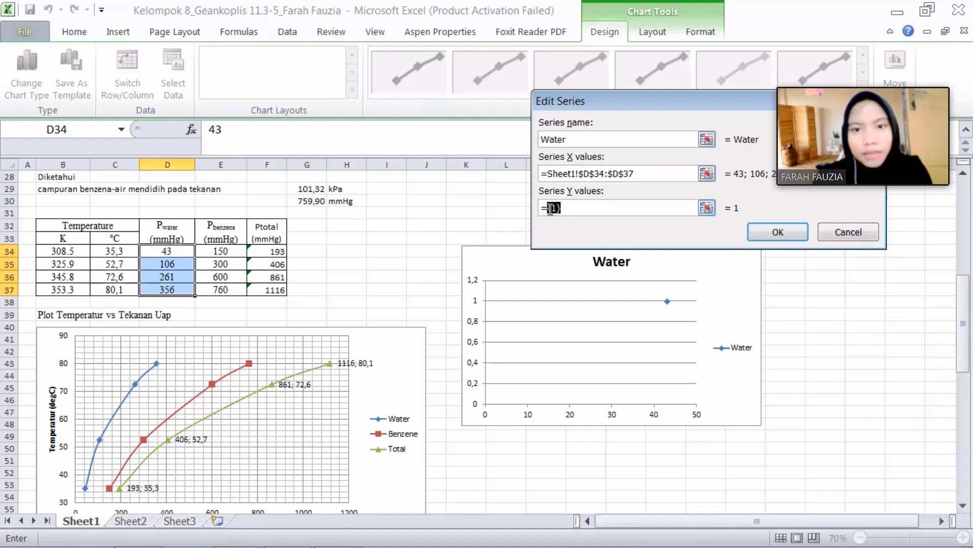
key("BackSpace")
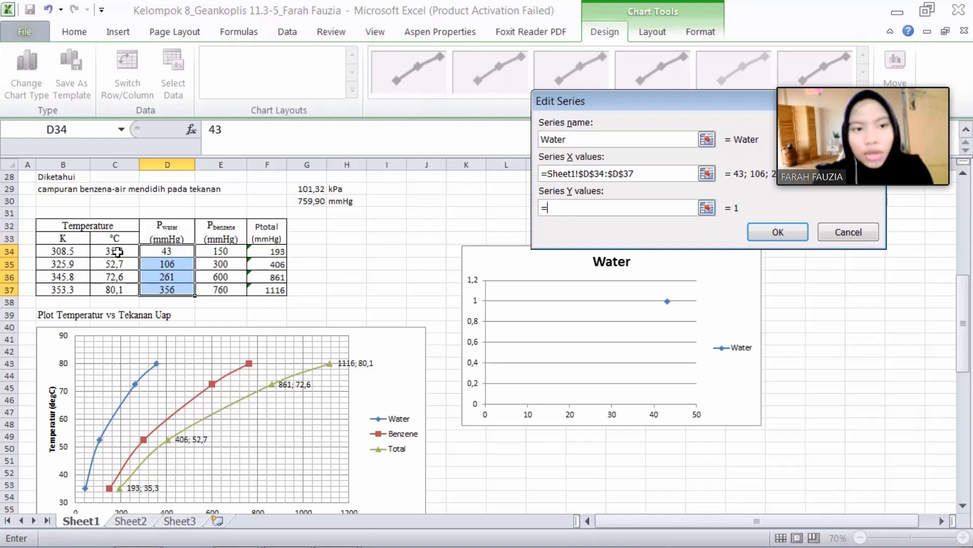
left_click_drag(117, 252, 118, 290)
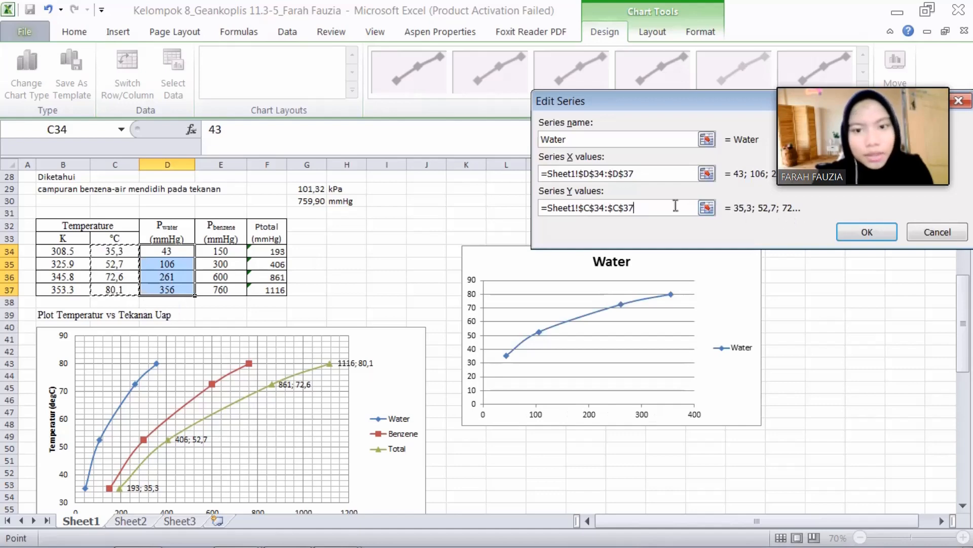
left_click(867, 232)
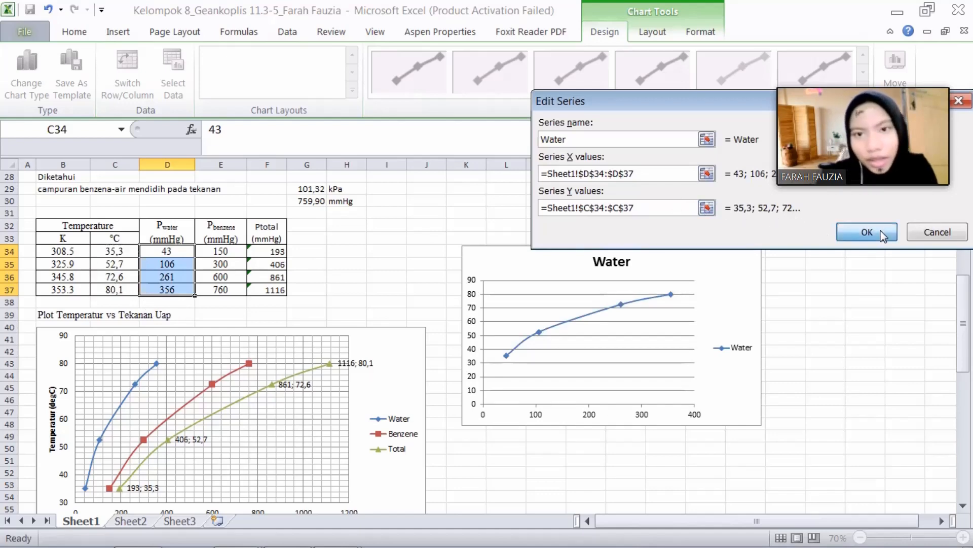
Add a chart series named Benzene with X values E34:E37 and Y values C34:C37
left_click(407, 280)
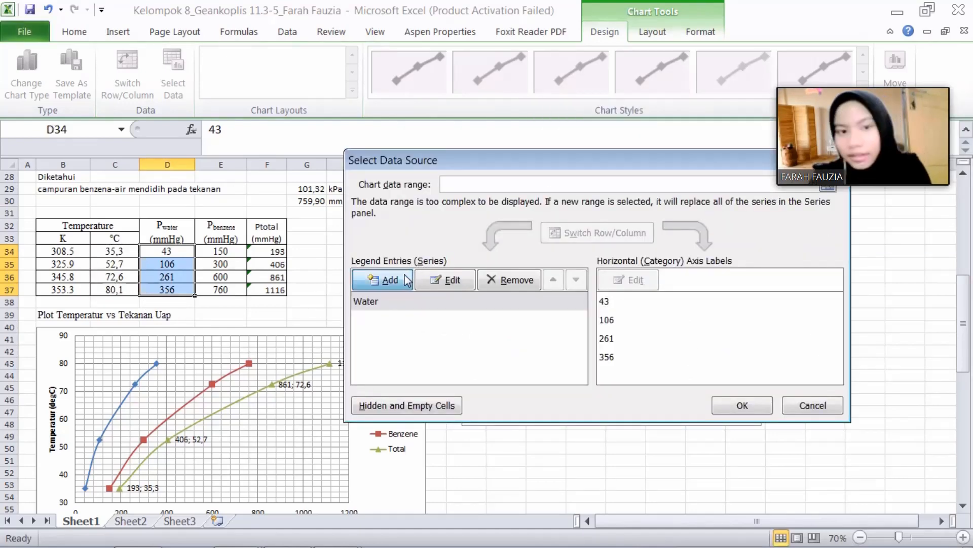
left_click(689, 137)
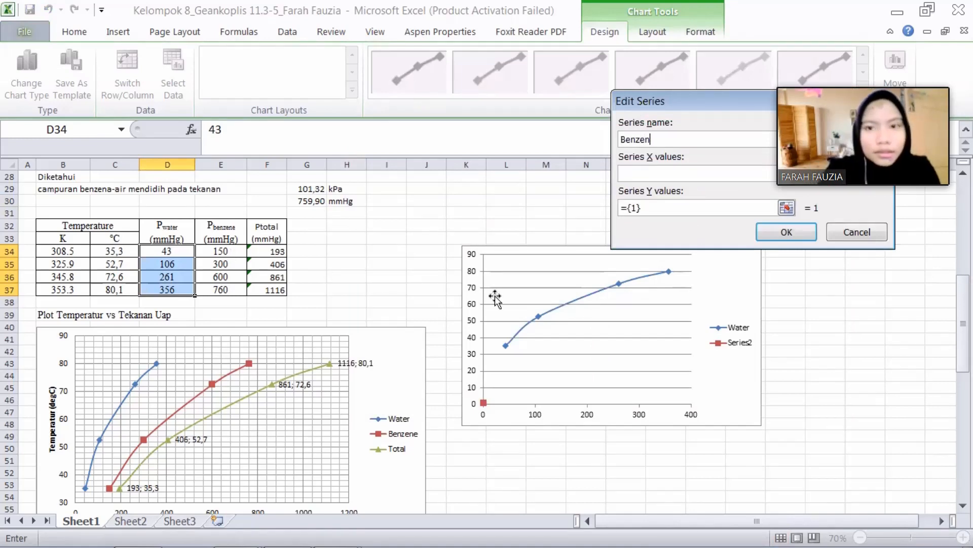
left_click(666, 172)
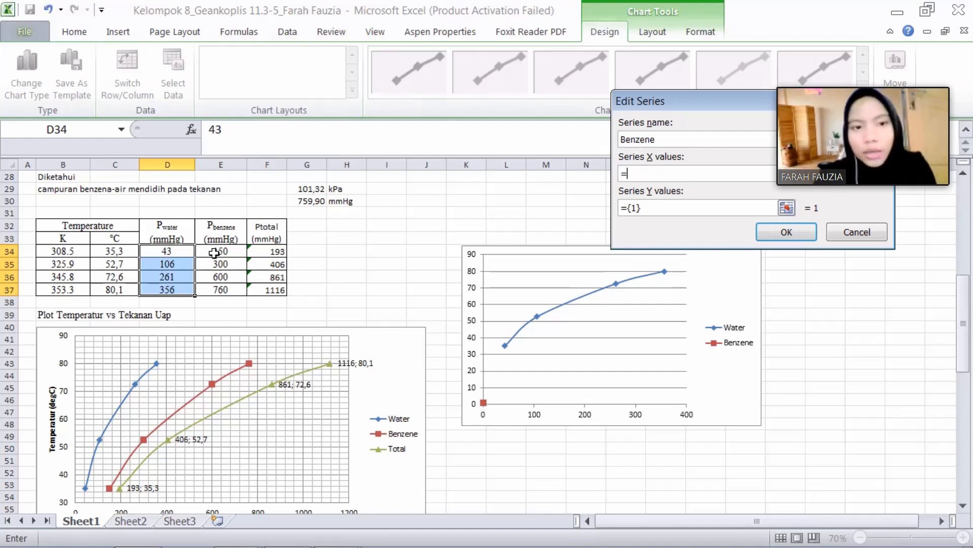
type("=")
left_click_drag(214, 252, 223, 290)
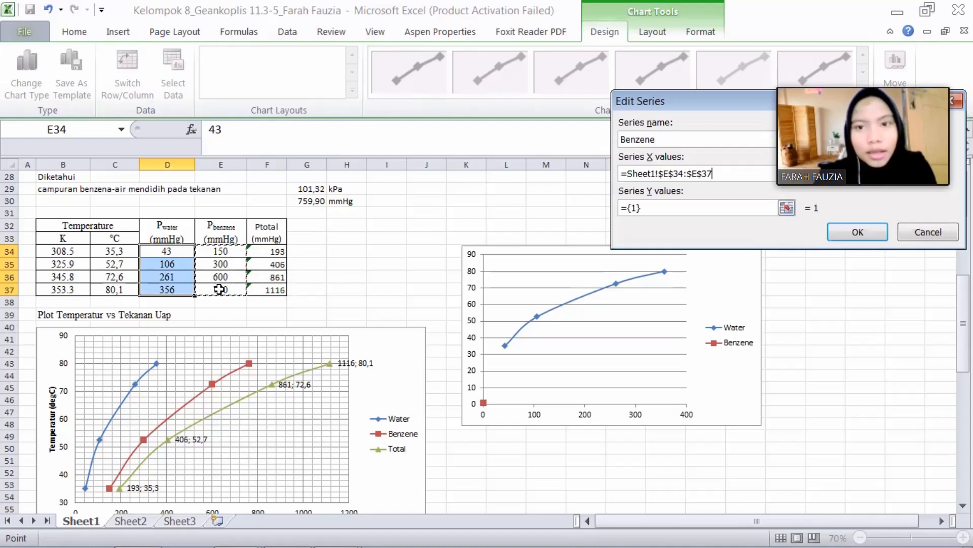
left_click(700, 210)
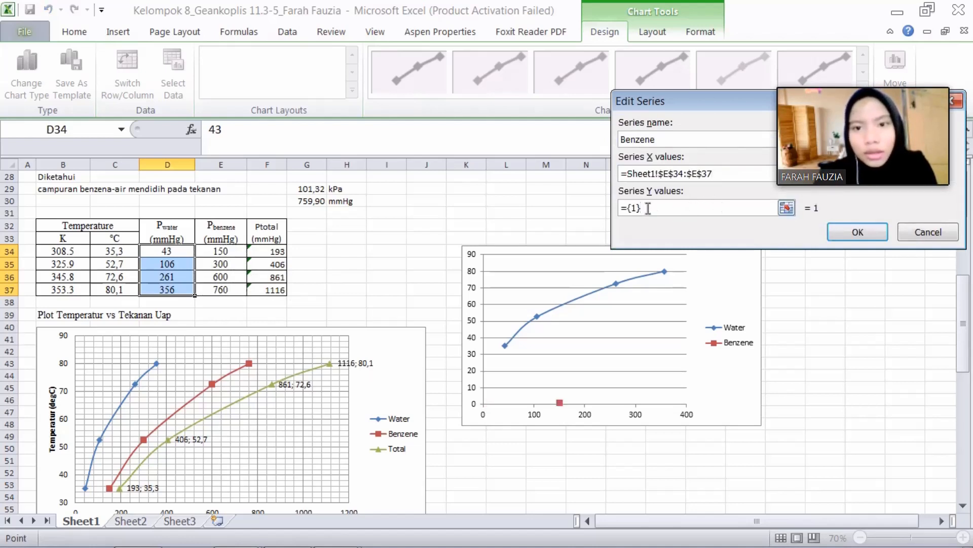
key("BackSpace")
key("BackSpace")
key("BackSpace")
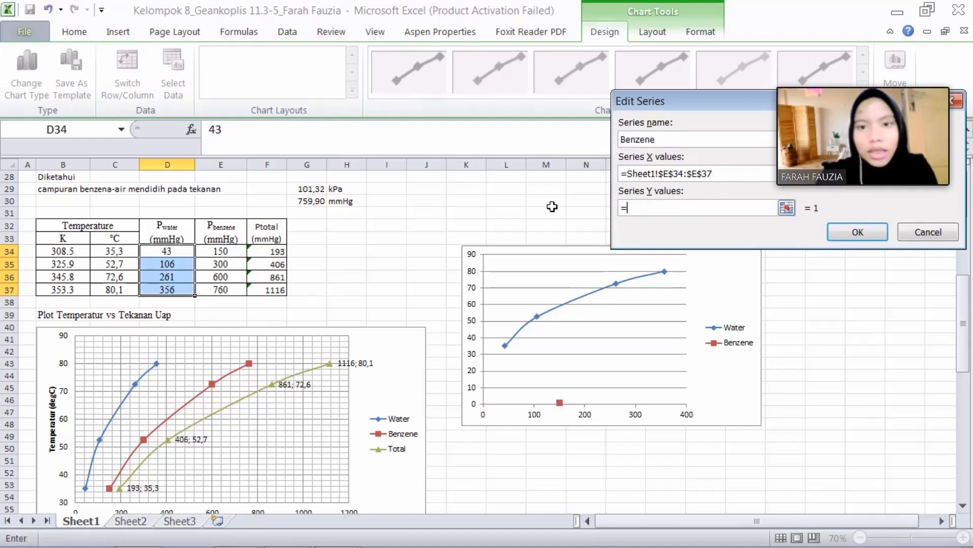
left_click_drag(130, 250, 130, 290)
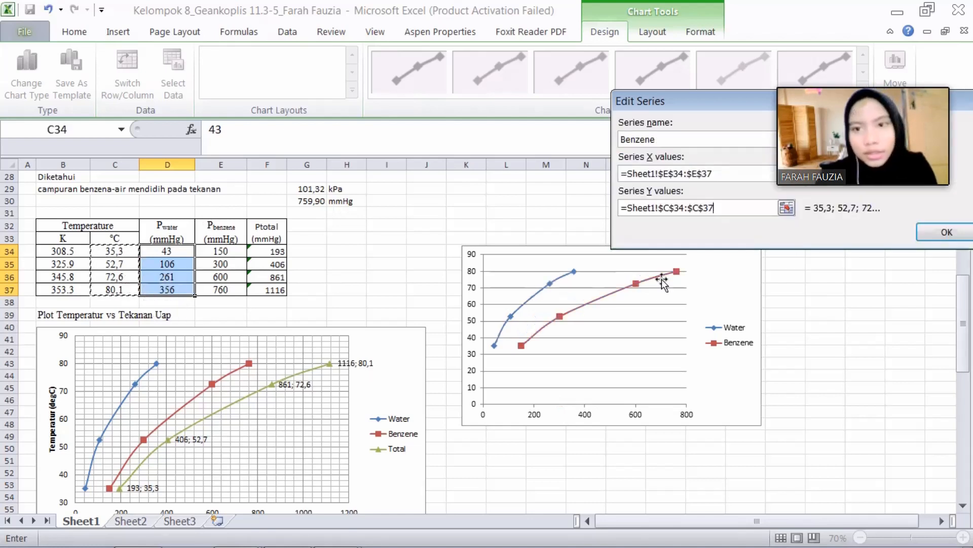
left_click(947, 232)
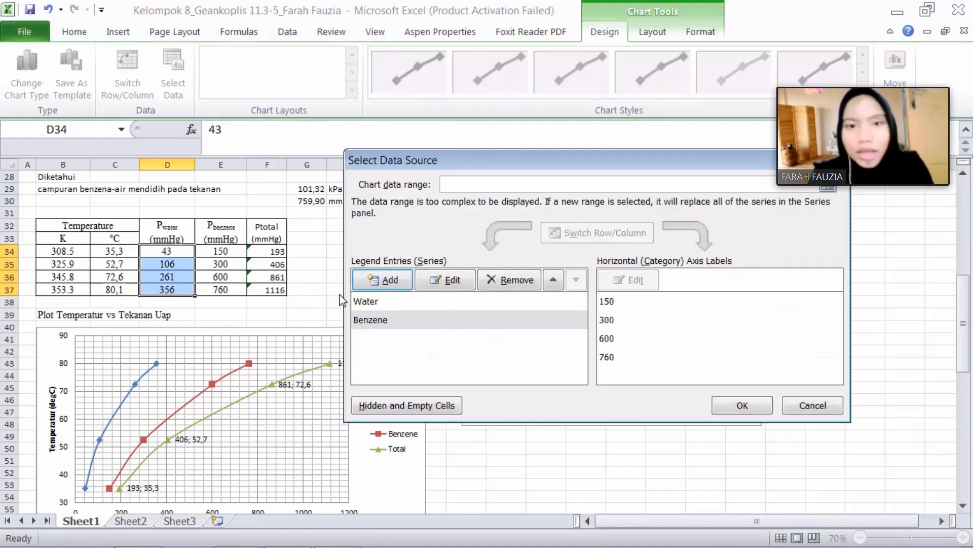
Add a chart series named Total with X values F34:F37 and Y values C34:C37, and accept the data source
left_click(388, 340)
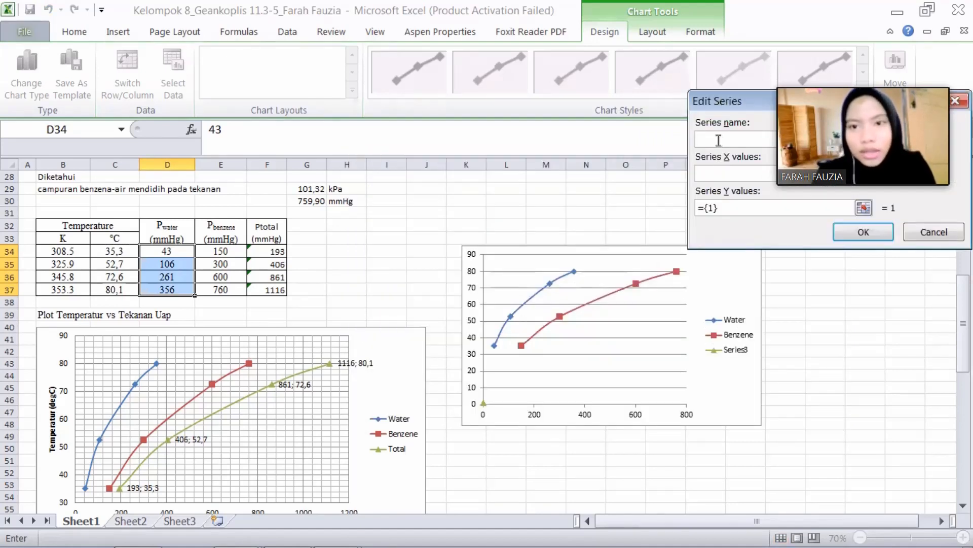
left_click_drag(717, 105, 392, 175)
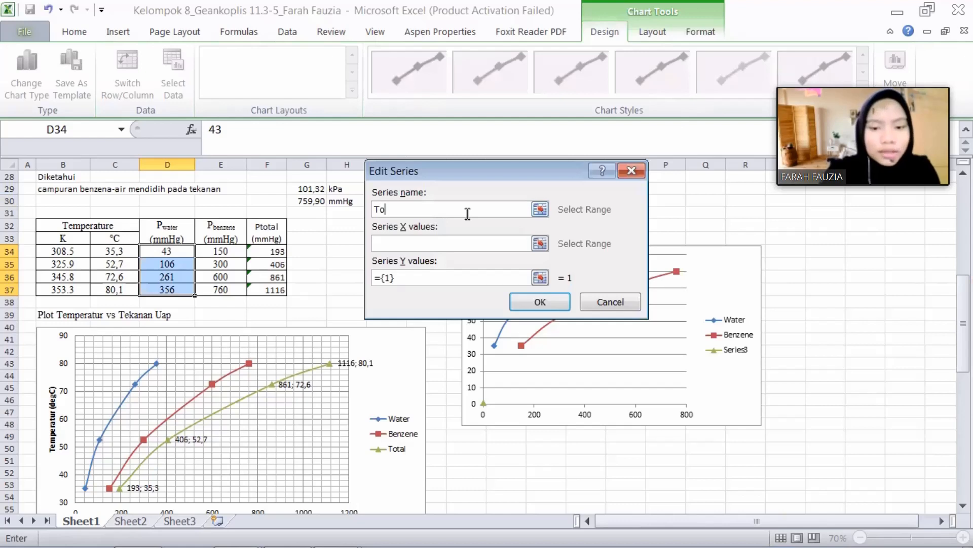
left_click(449, 242)
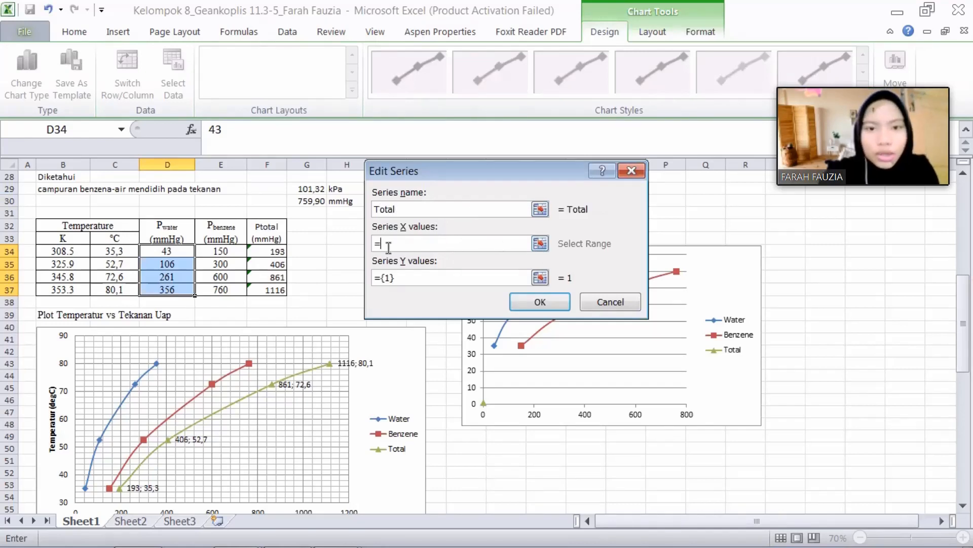
left_click(263, 256)
left_click_drag(263, 256, 267, 290)
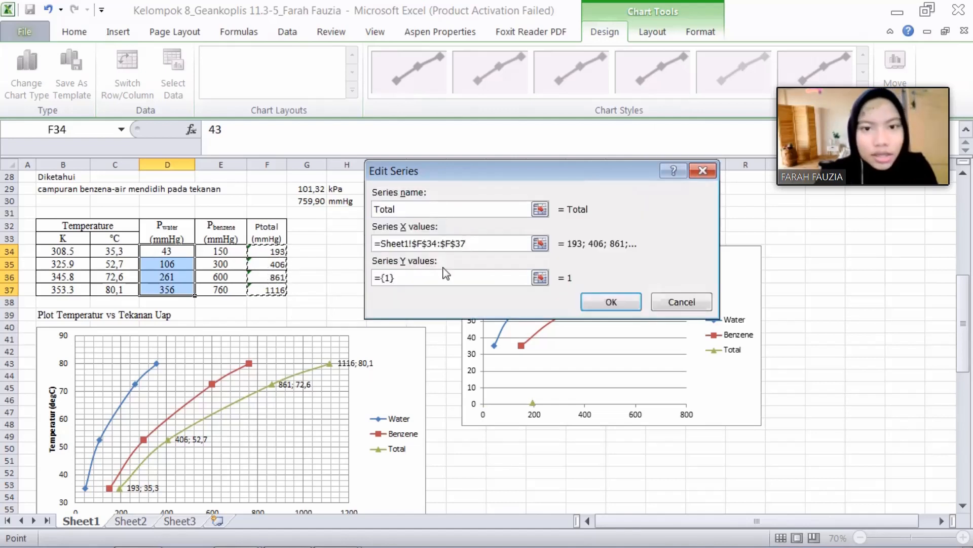
left_click_drag(439, 283, 386, 284)
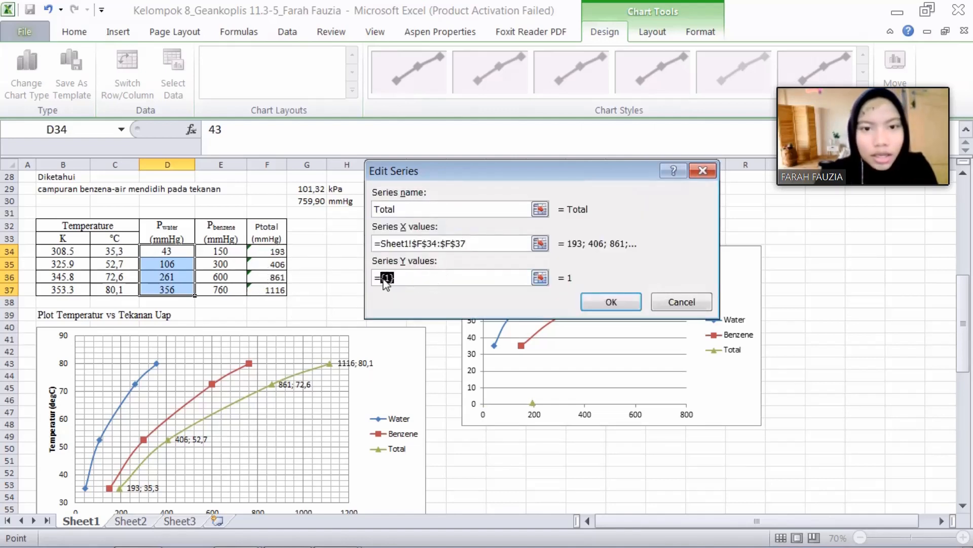
key("BackSpace")
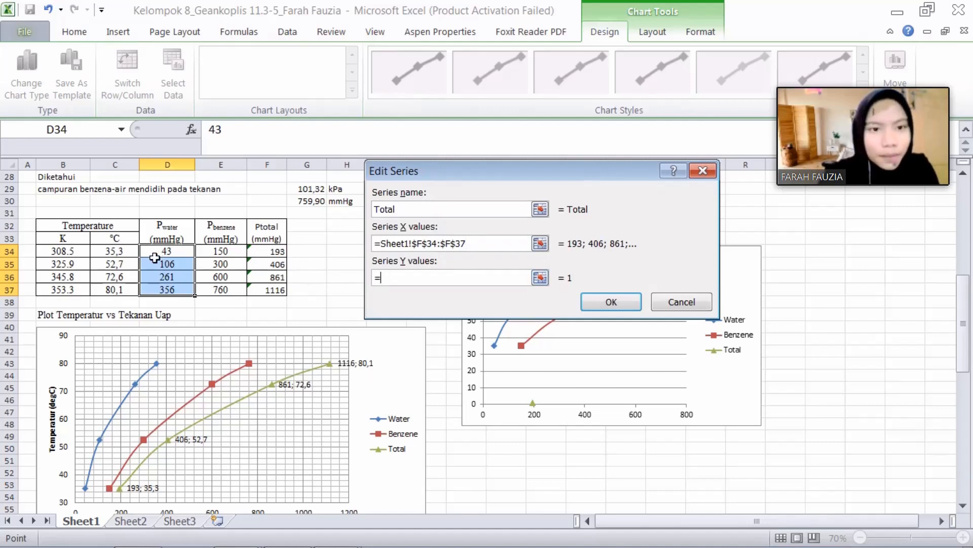
left_click_drag(123, 251, 124, 290)
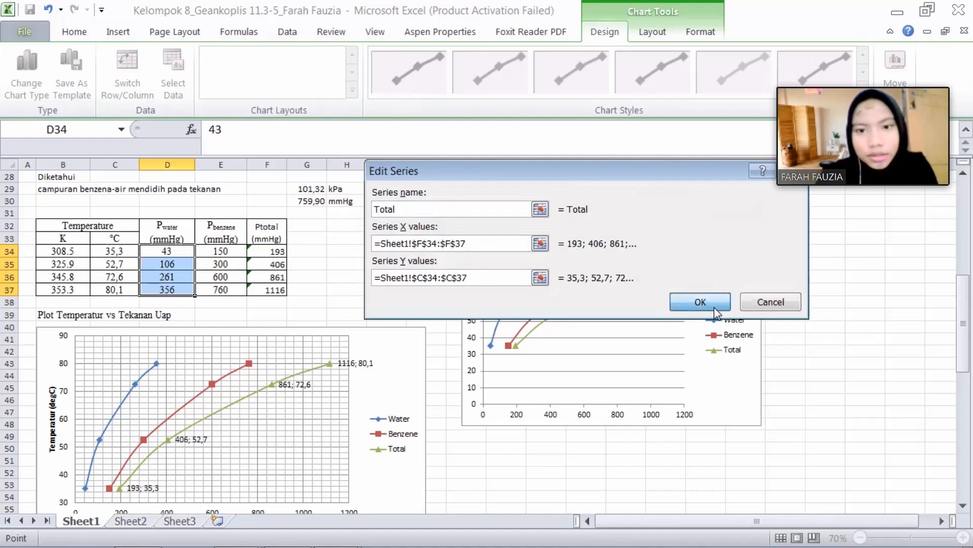
left_click(700, 302)
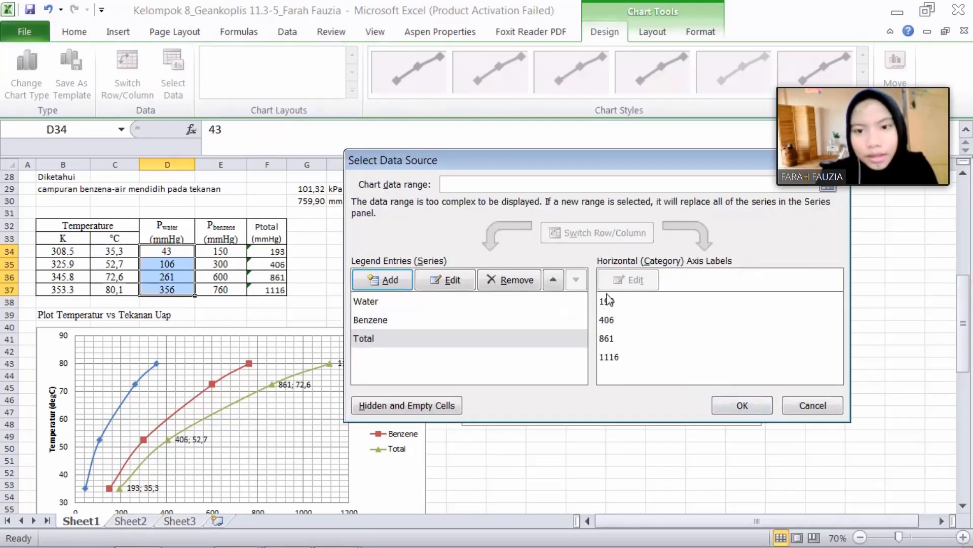
left_click(755, 408)
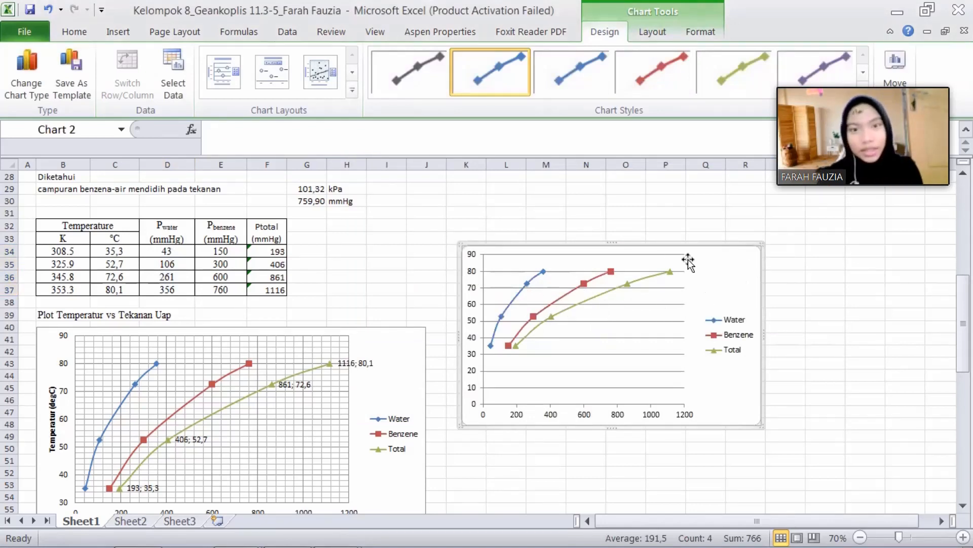
Apply the chart layout with axis titles, fine gridlines and linear trendlines to the new chart
right_click(711, 274)
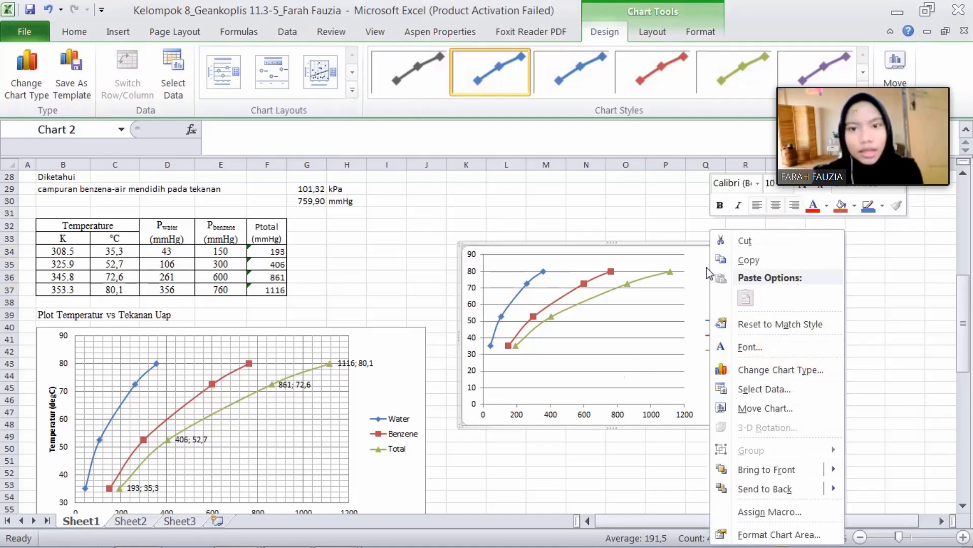
left_click(695, 259)
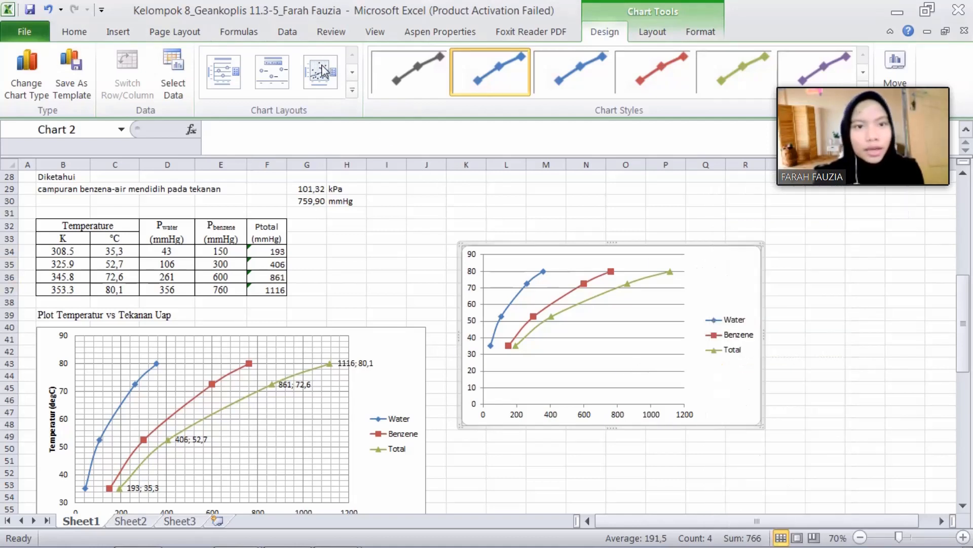
left_click(352, 92)
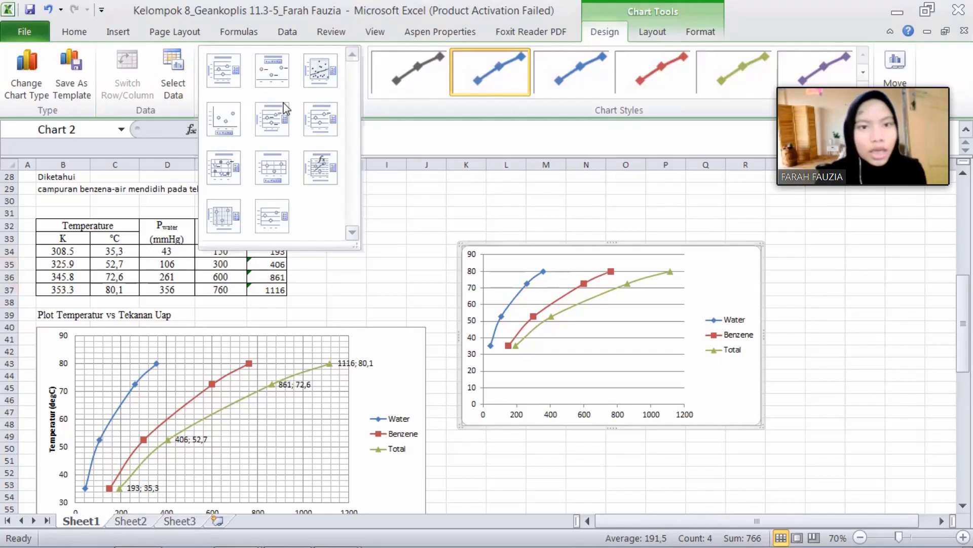
left_click(321, 85)
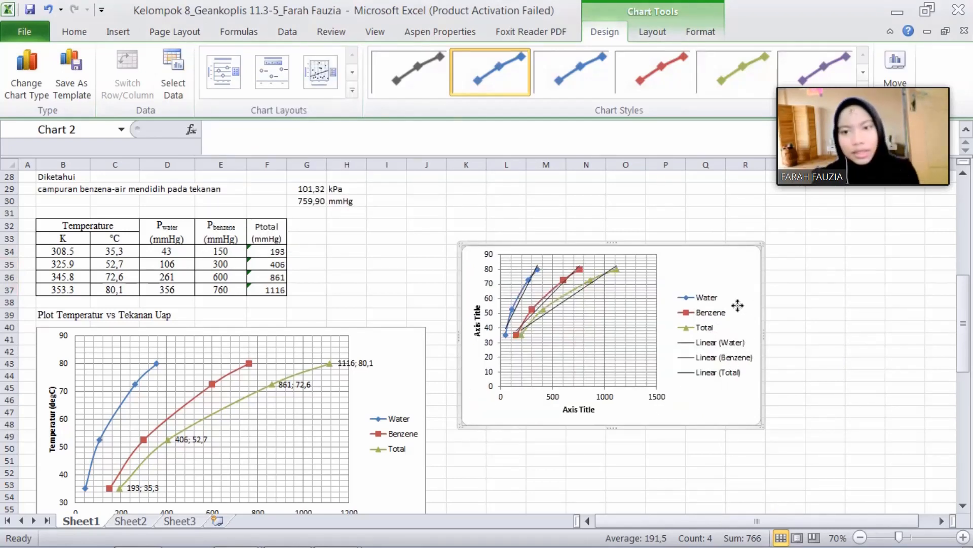
Enlarge the new chart to roughly the size of the existing plot and move its legend clear of the plot area
left_click(738, 304)
left_click(759, 423)
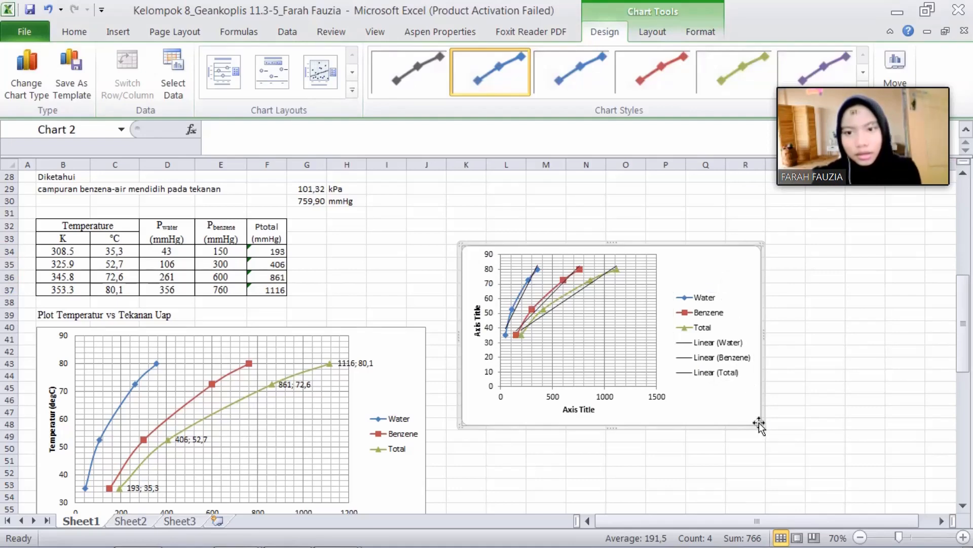
left_click_drag(759, 423, 850, 506)
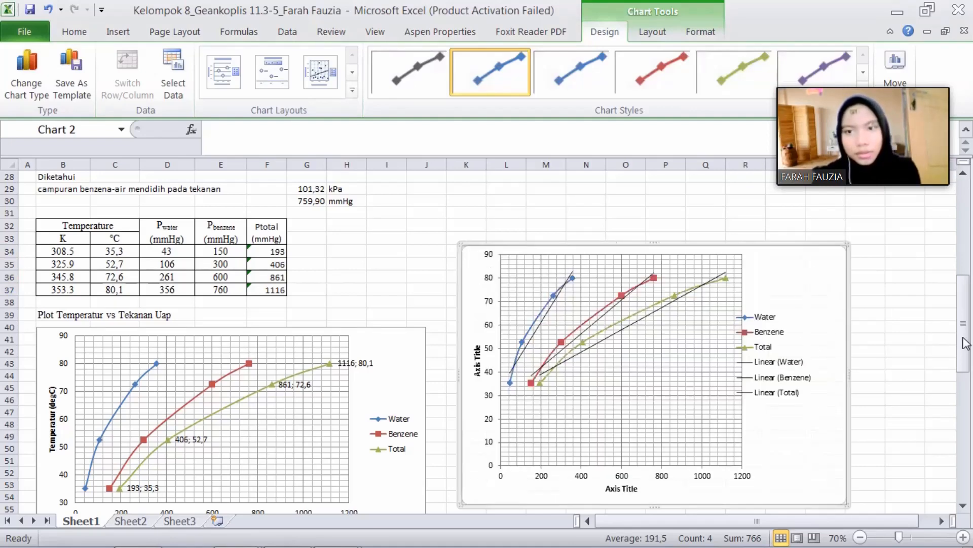
left_click_drag(967, 346, 968, 356)
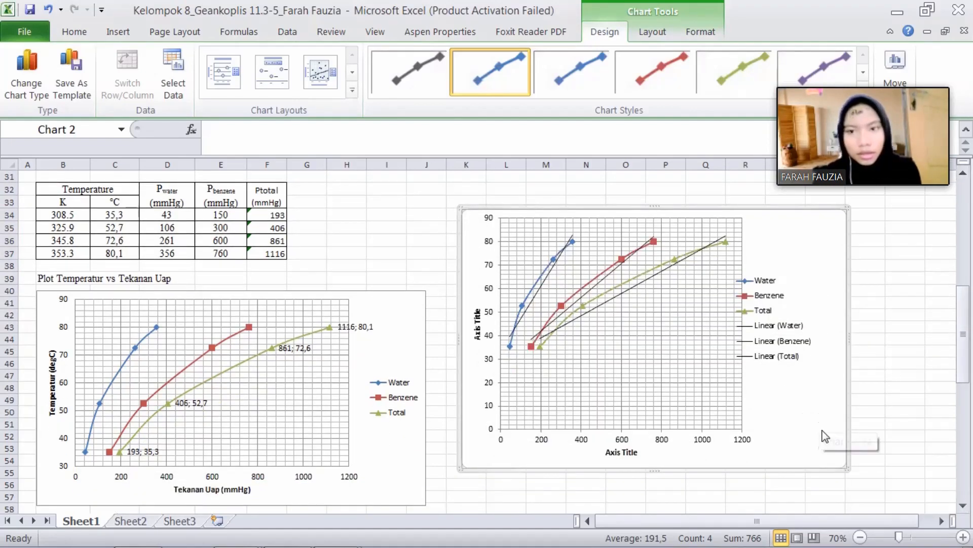
left_click(792, 309)
left_click_drag(794, 280, 809, 299)
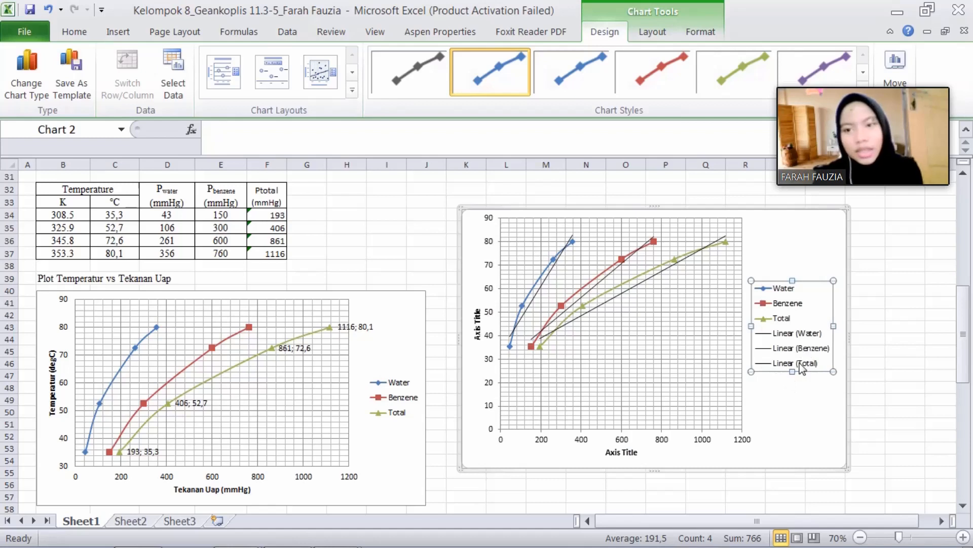
Delete the linear trendlines of Water, Benzene and Total from the new chart and shift the legend away from the widened plot
left_click(536, 293)
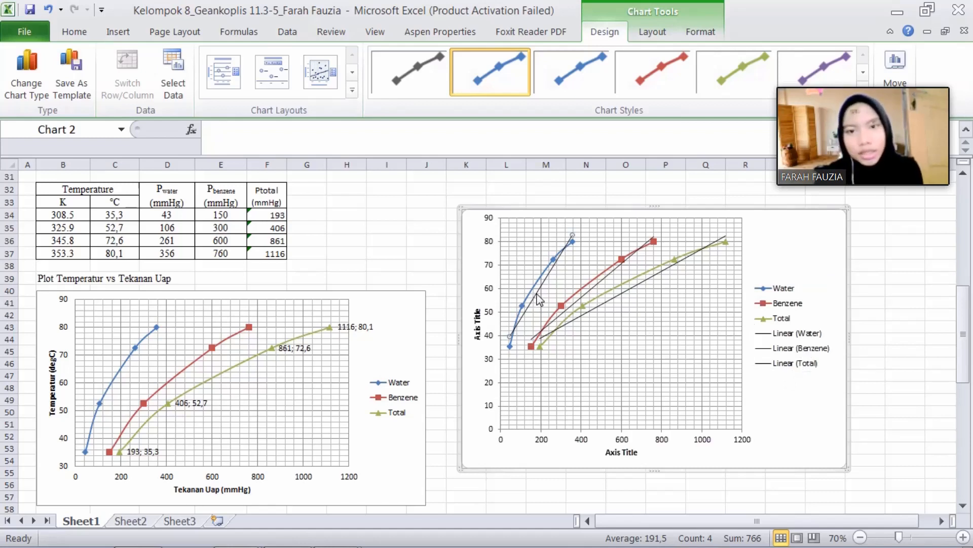
key("Delete")
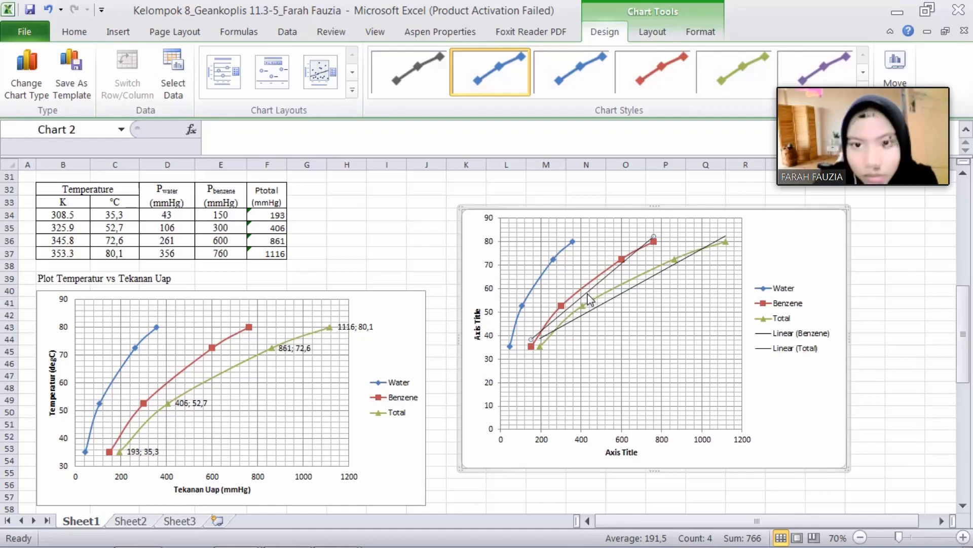
double_click(590, 300)
left_click(680, 504)
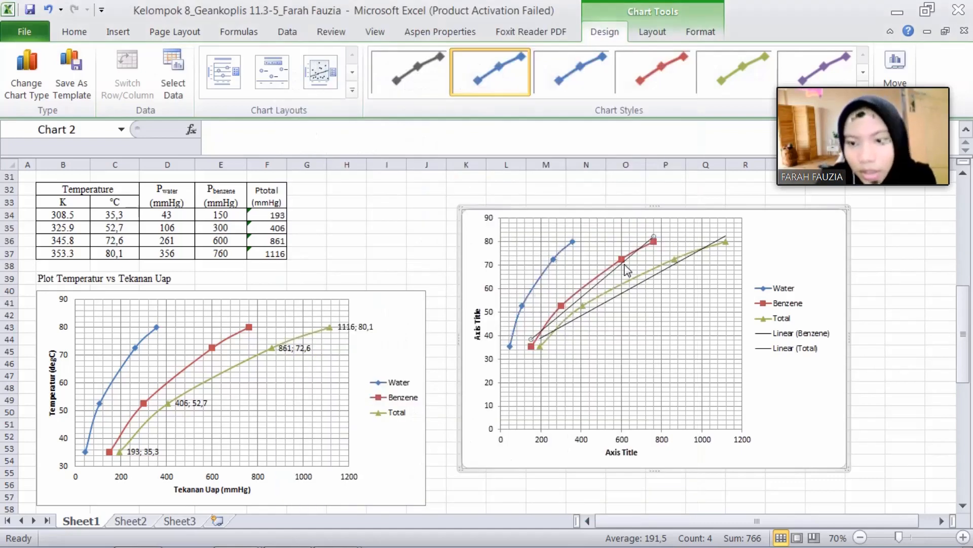
key("Delete")
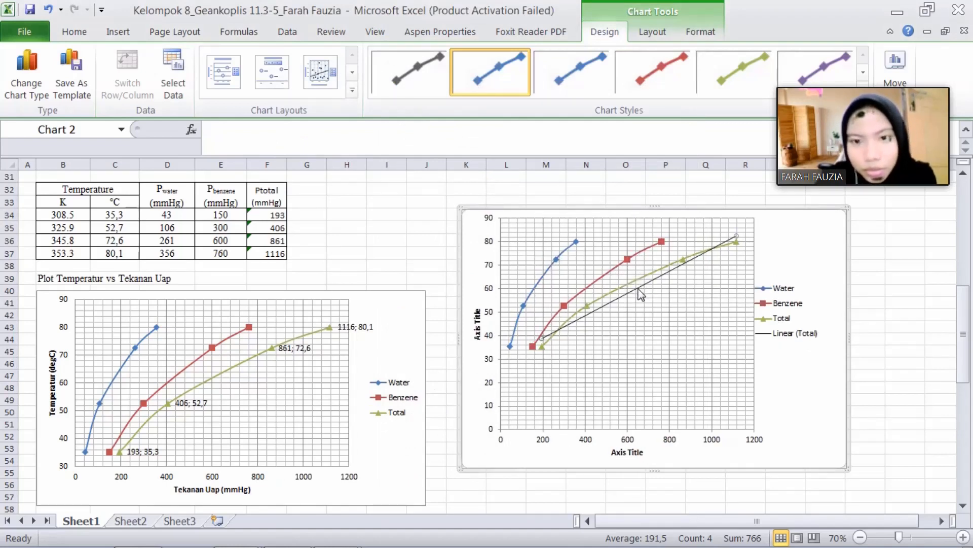
key("Delete")
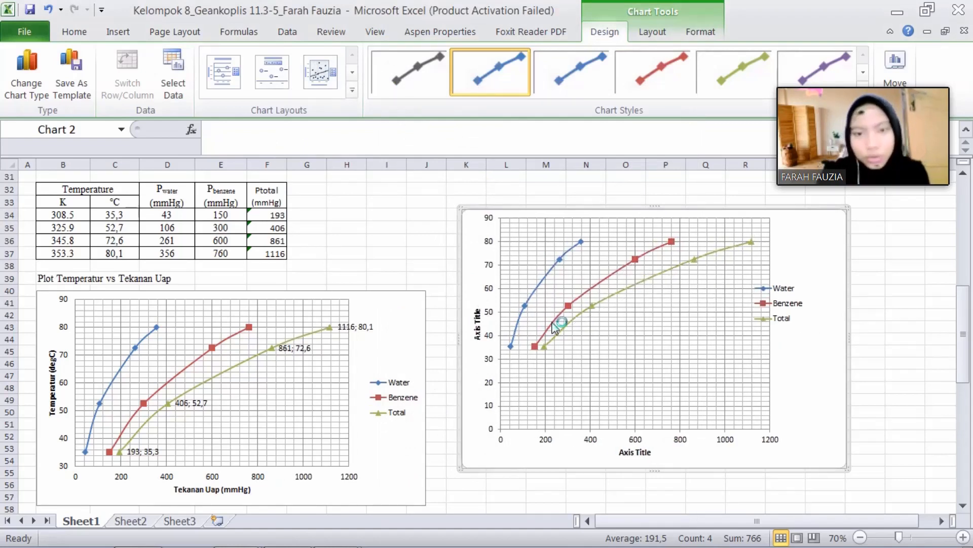
left_click_drag(796, 287, 826, 286)
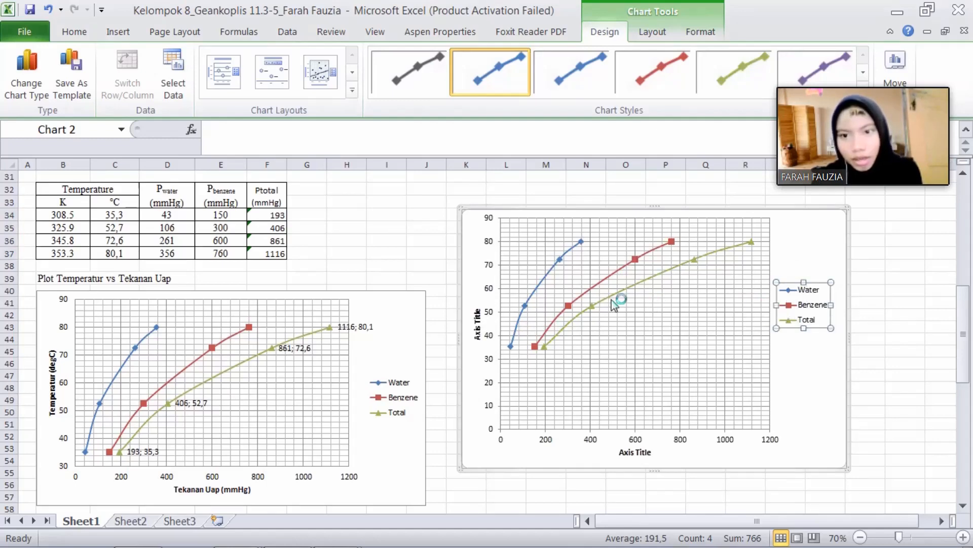
Replace the vertical axis title placeholder of the new chart with Temperatur (degC)
left_click(478, 325)
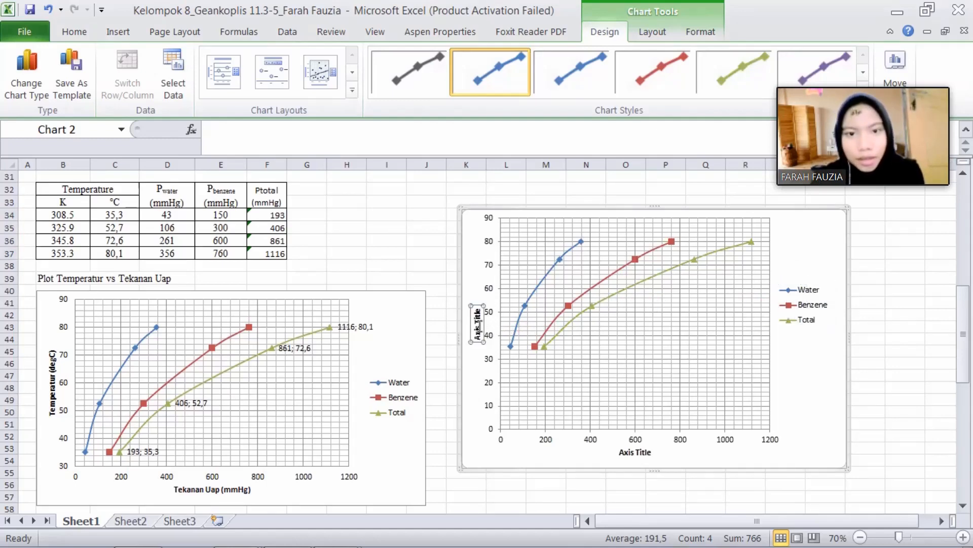
double_click(479, 325)
left_click(680, 496)
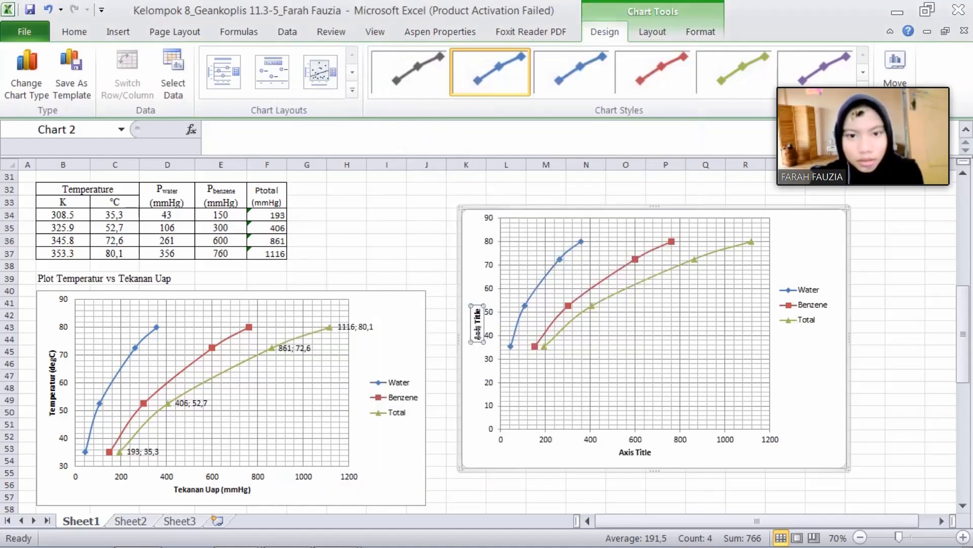
double_click(478, 333)
key("Delete")
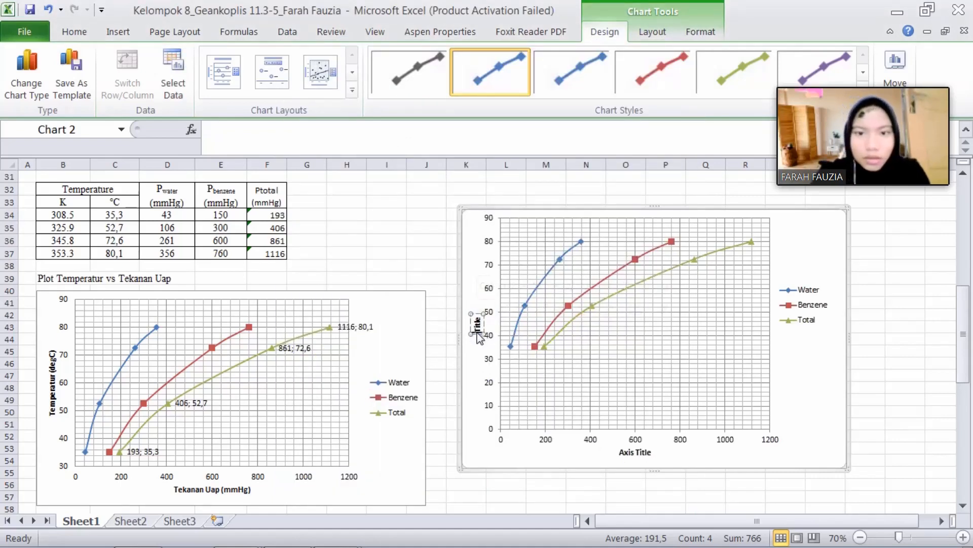
key("Delete")
key("Delete")
key("Delete")
key("Delete")
key("Delete")
type("T")
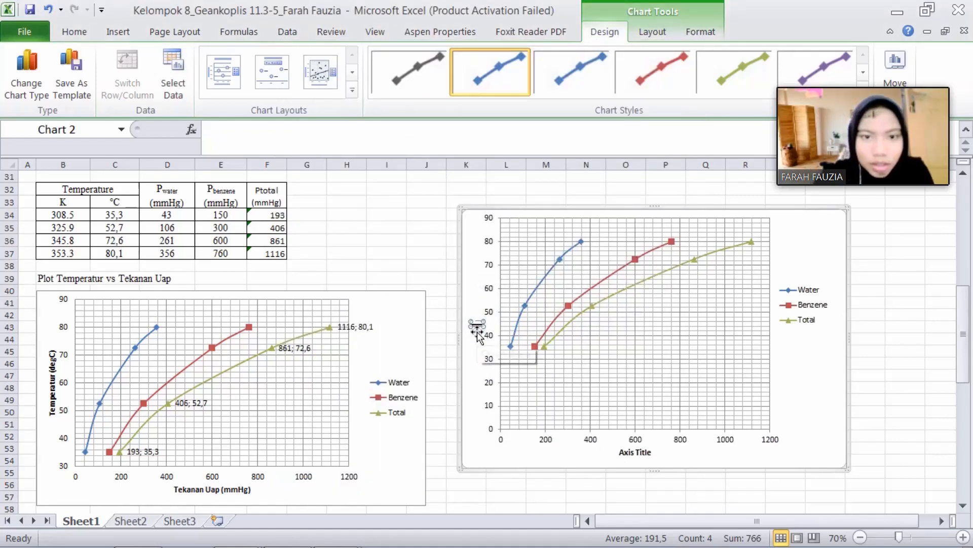
type("emperatu")
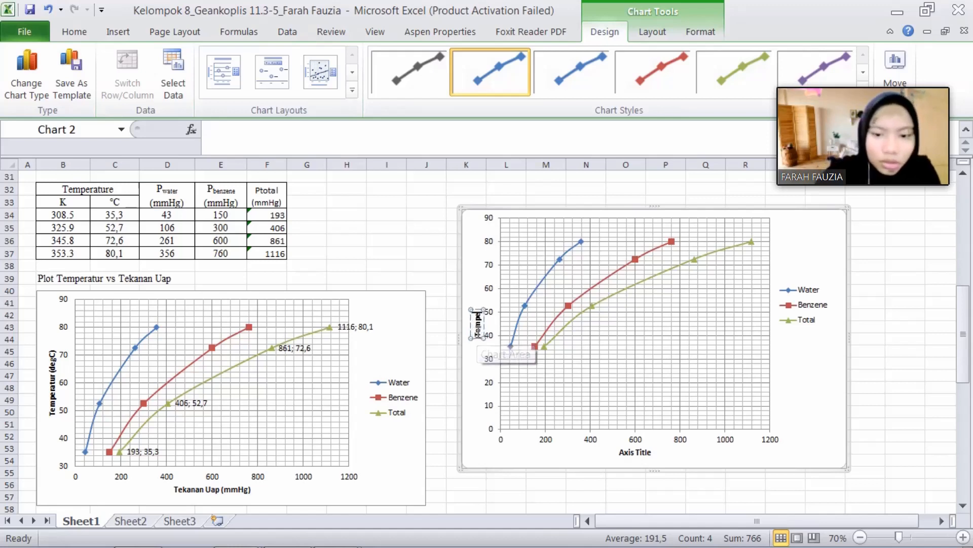
type("r")
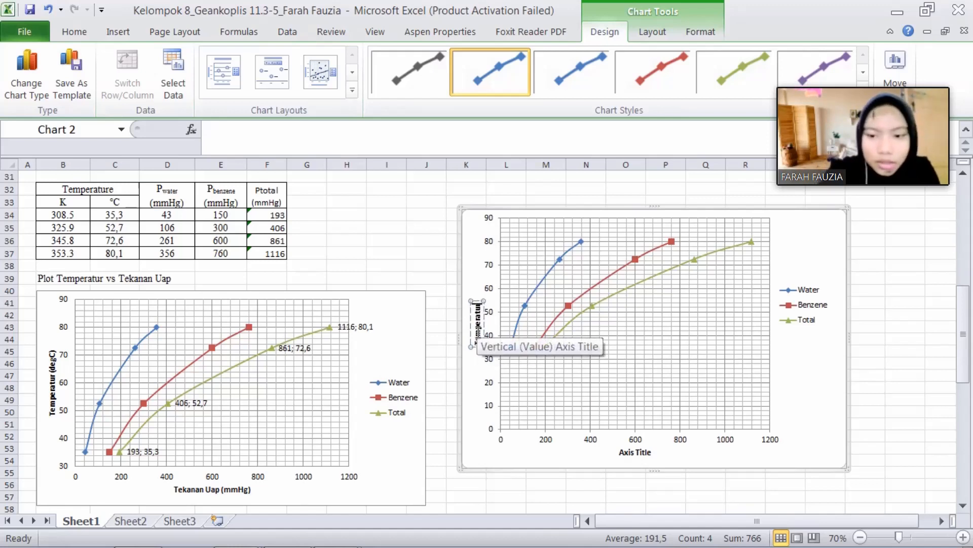
type(" (degC)")
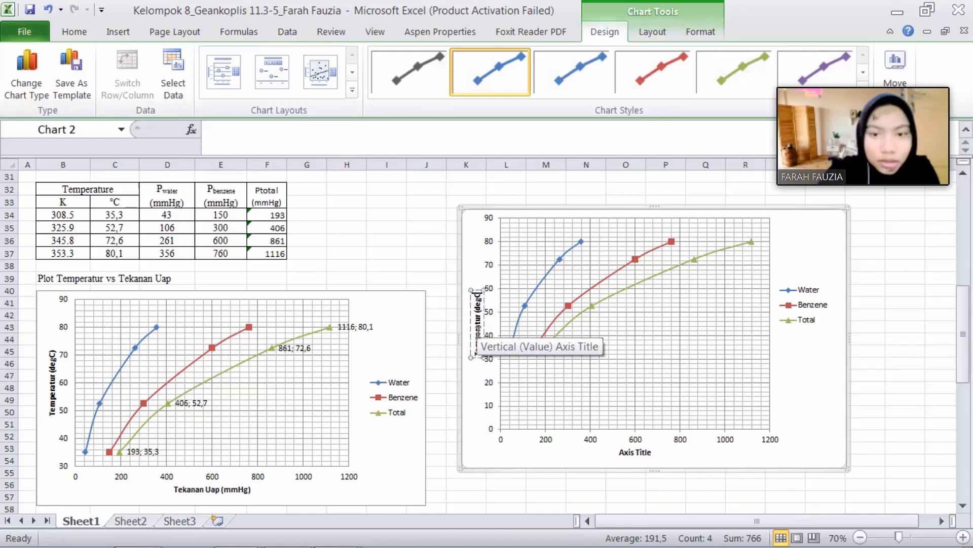
Replace the horizontal axis title placeholder of the new chart with Tekanan Uap (mmHg)
left_click(628, 456)
double_click(628, 455)
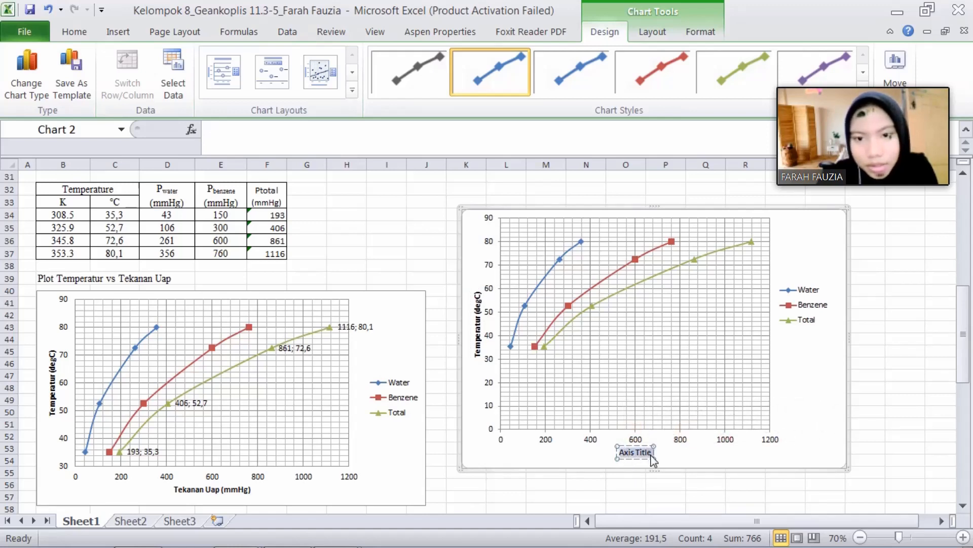
type("Tekanan U")
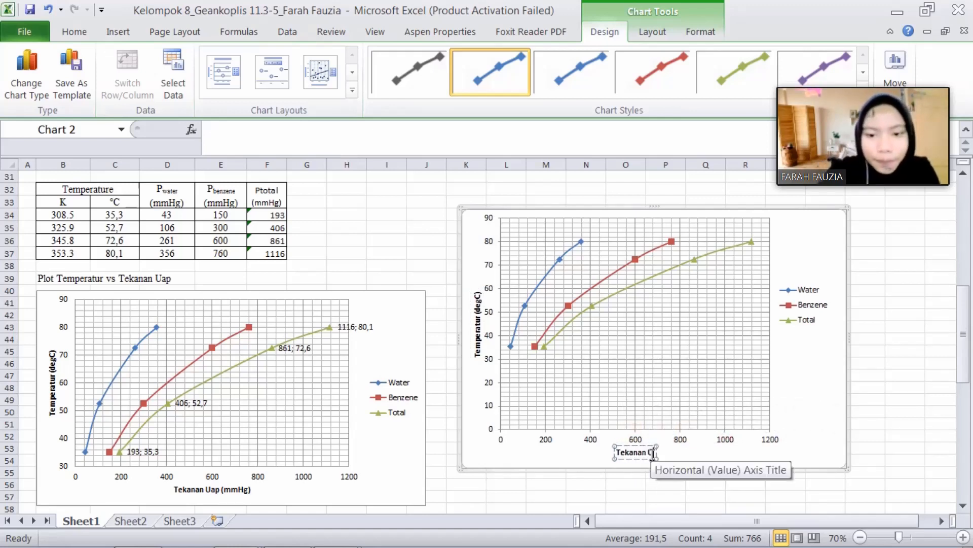
type("ap")
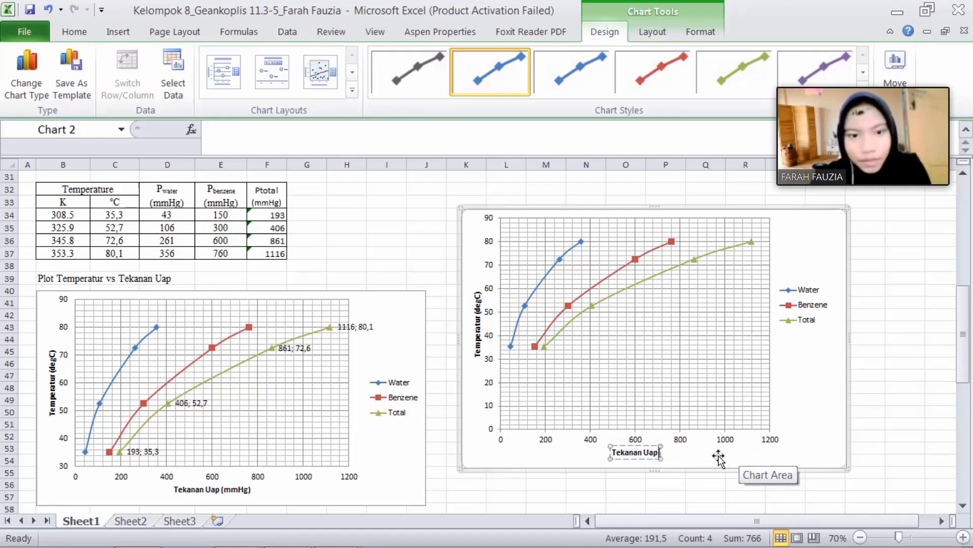
type(" (mmHg)")
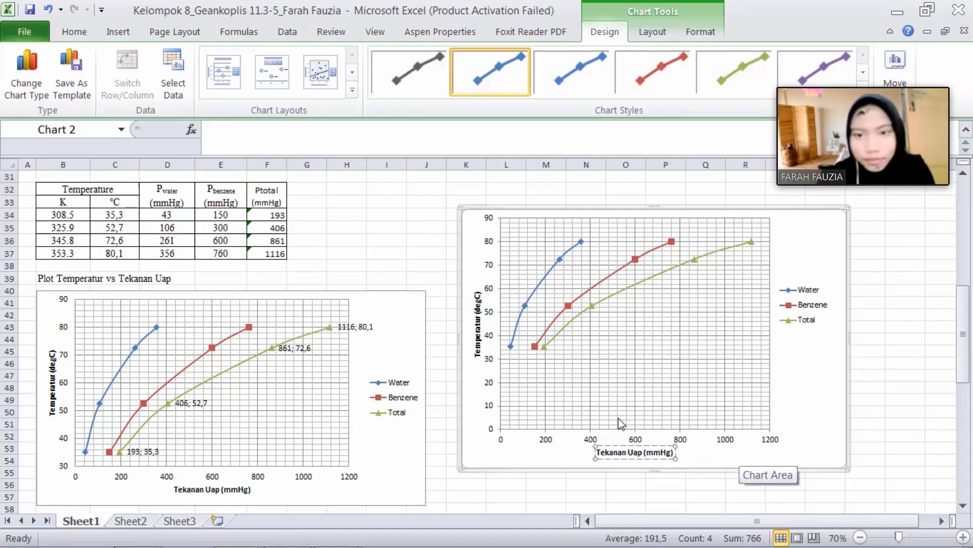
Fix the new chart's vertical axis range at a minimum of 30 and a maximum of 90
left_click(559, 380)
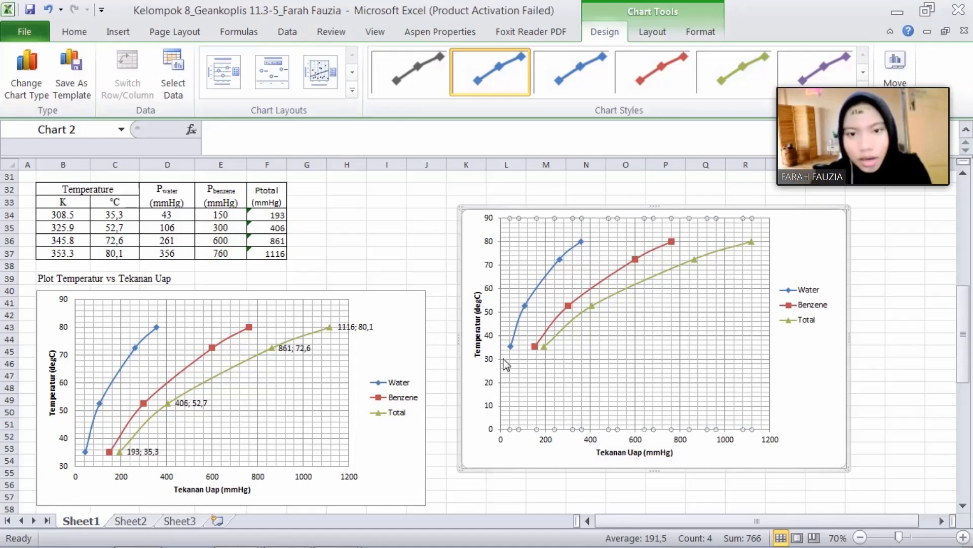
left_click(491, 360)
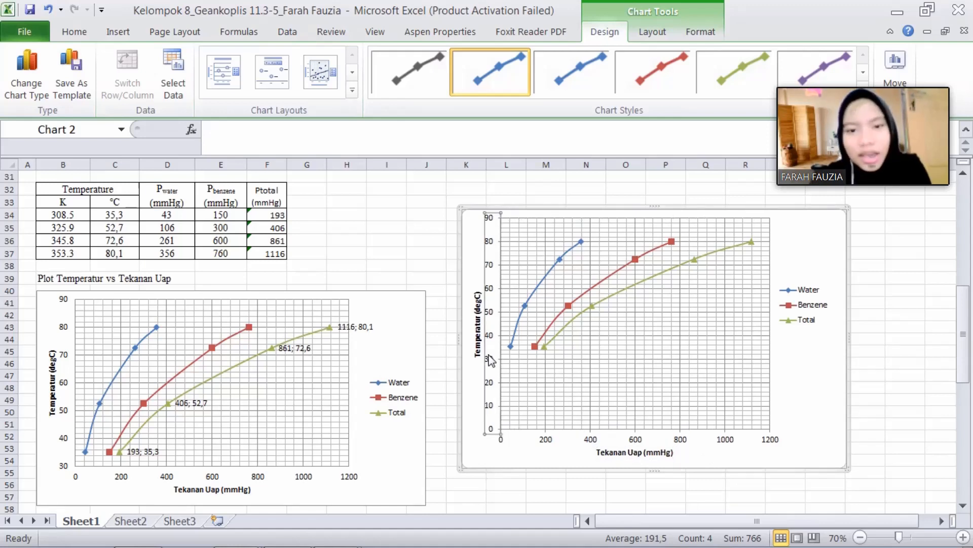
right_click(490, 360)
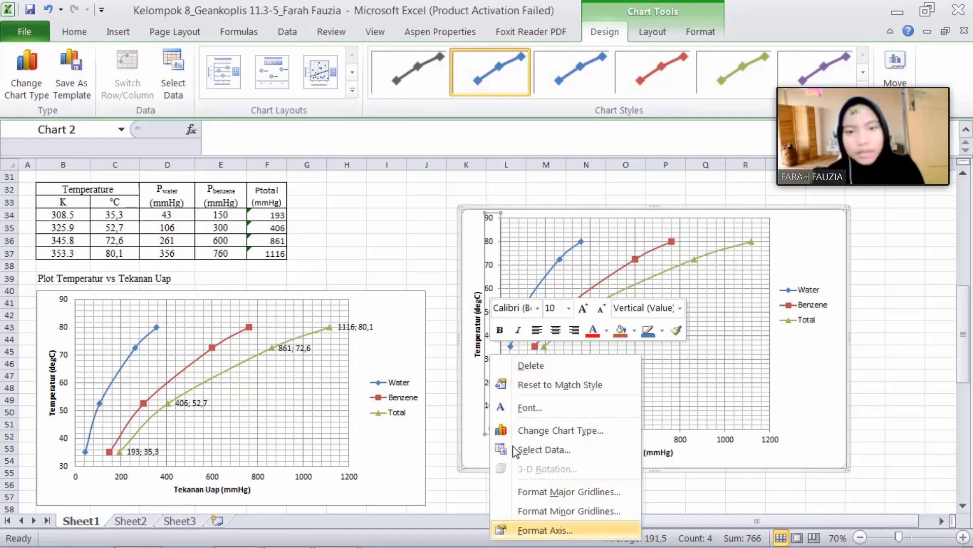
key("Return")
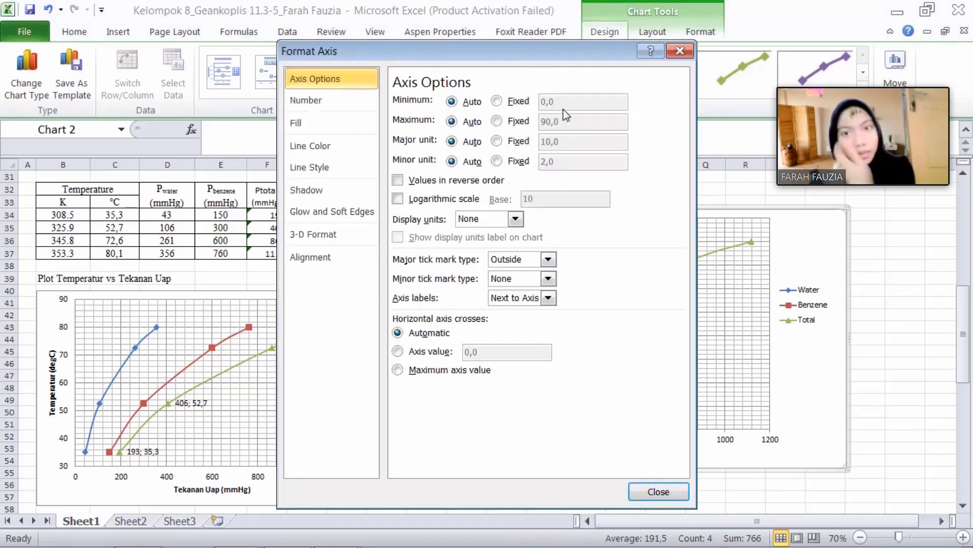
left_click(497, 100)
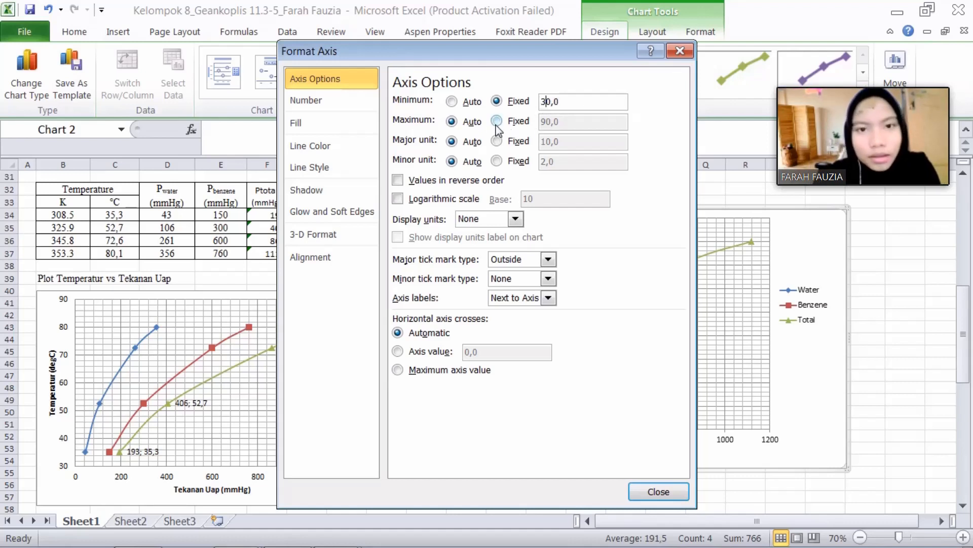
left_click(497, 122)
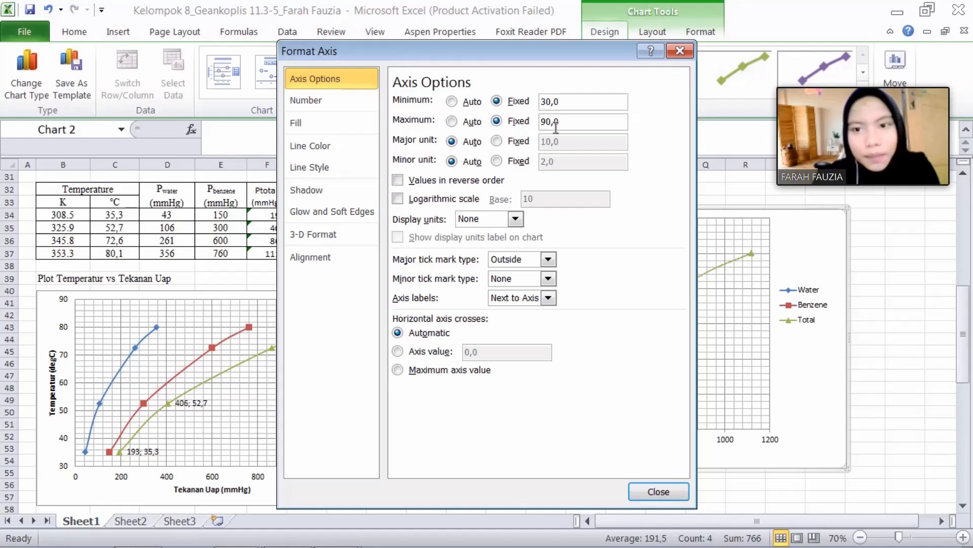
left_click(676, 502)
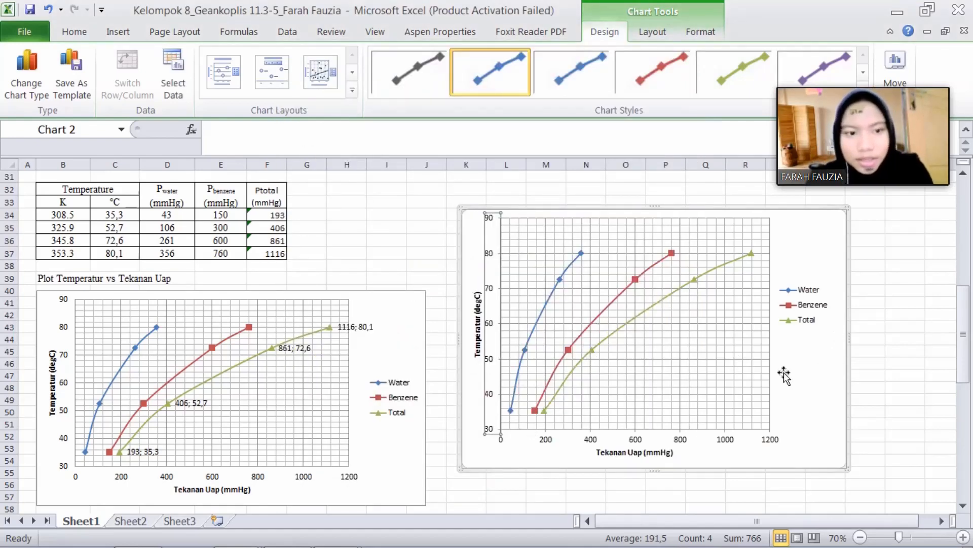
Enlarge the new chart slightly in both width and height
left_click(820, 395)
left_click_drag(848, 469, 892, 490)
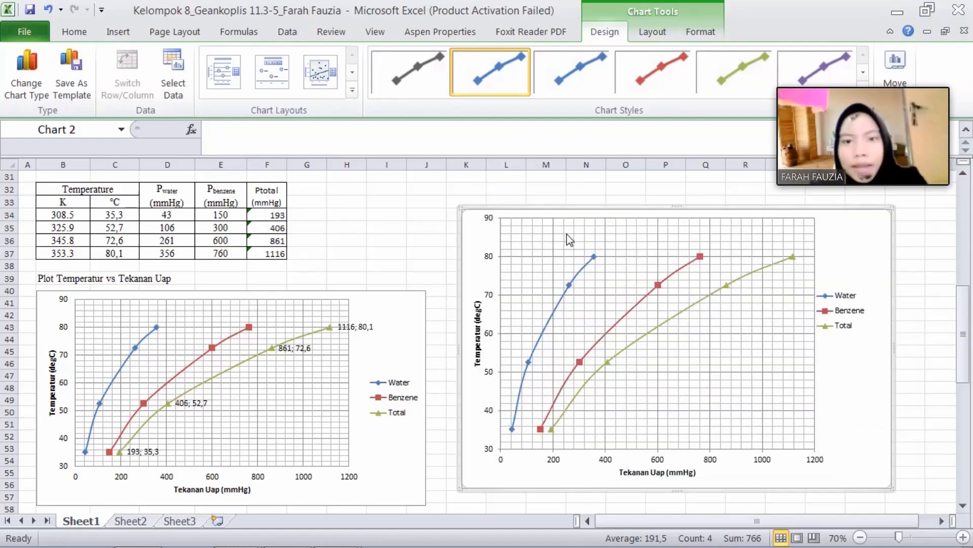
left_click(757, 401)
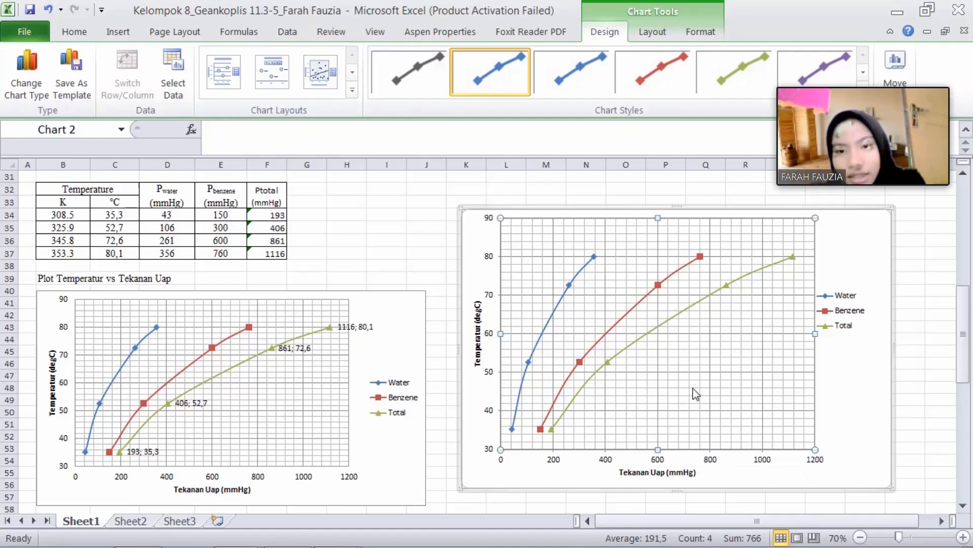
Add data labels to the Total series in the new chart
mouse_move(700, 304)
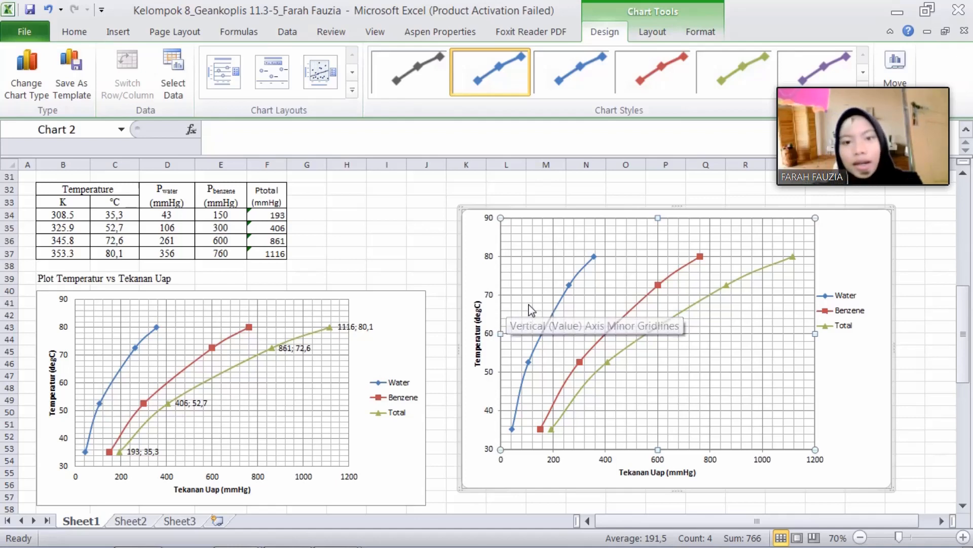
left_click(693, 308)
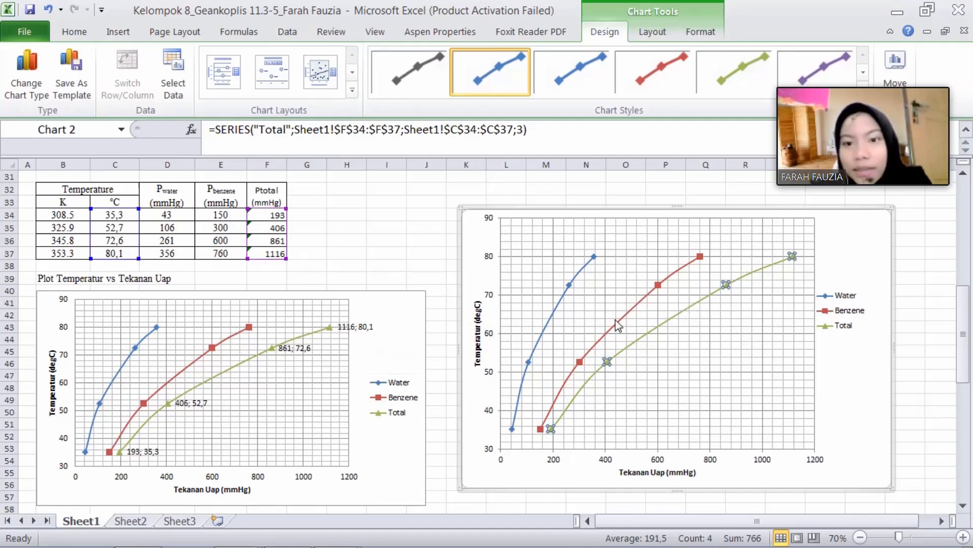
right_click(728, 287)
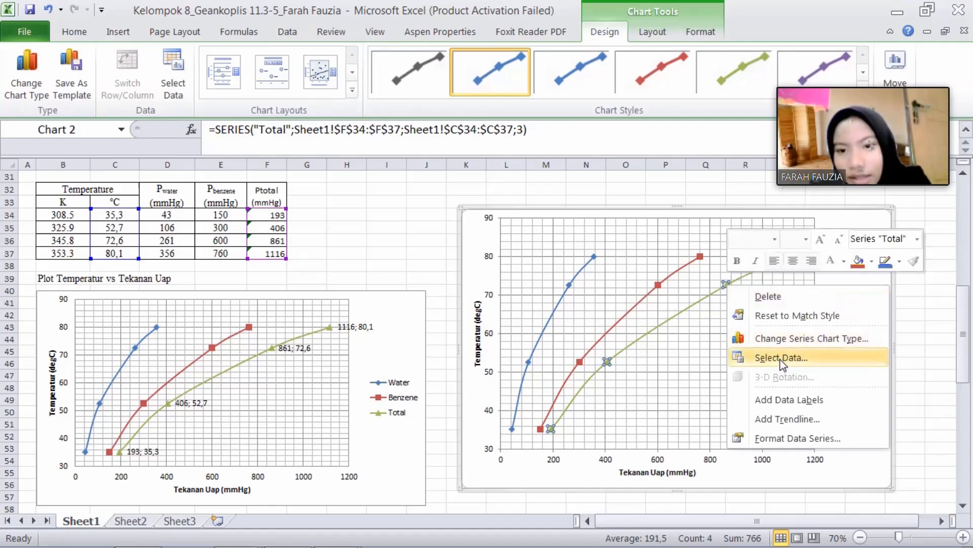
left_click(784, 401)
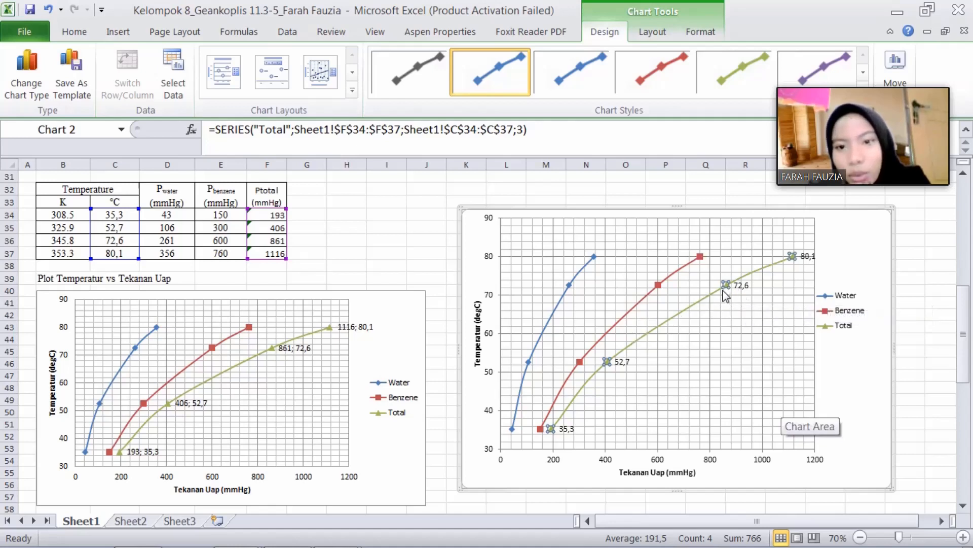
right_click(726, 286)
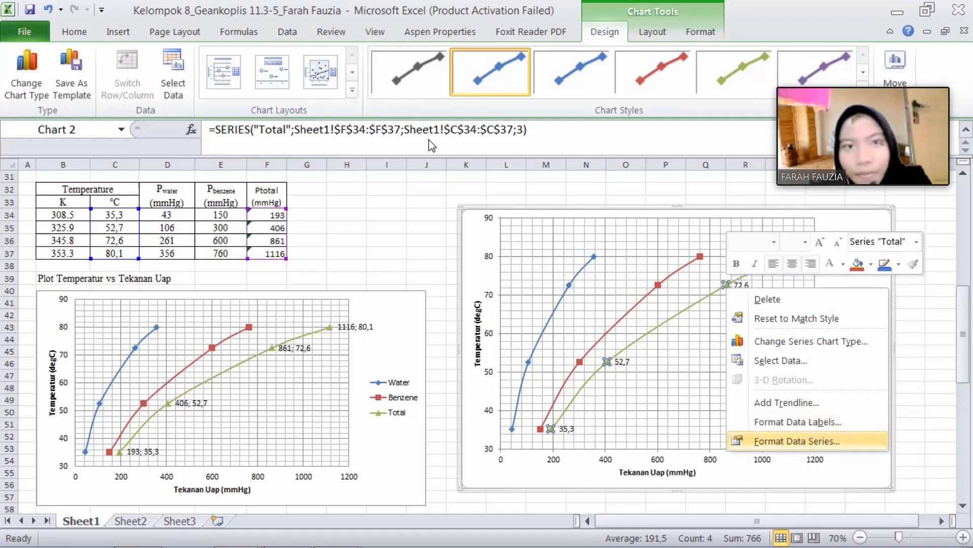
left_click(811, 442)
left_click(362, 108)
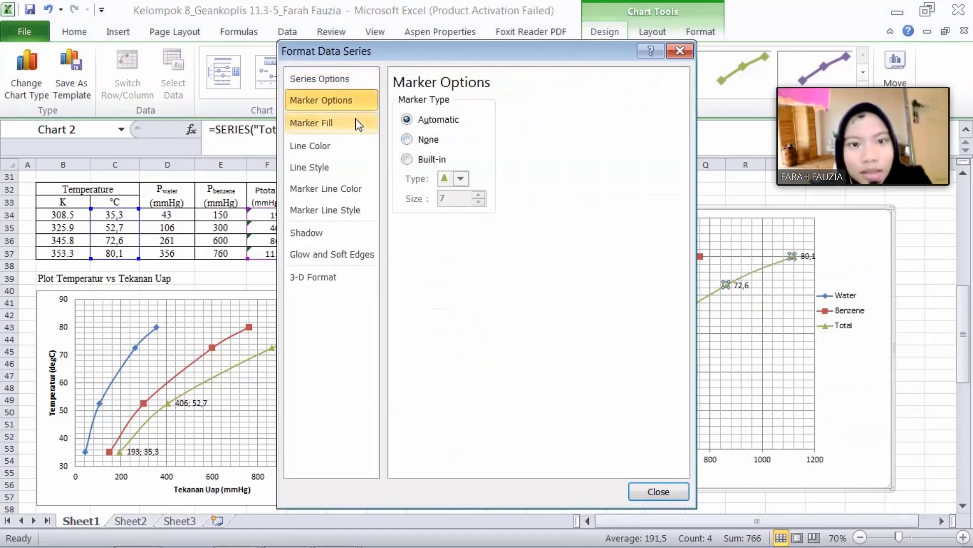
left_click(360, 122)
left_click(354, 149)
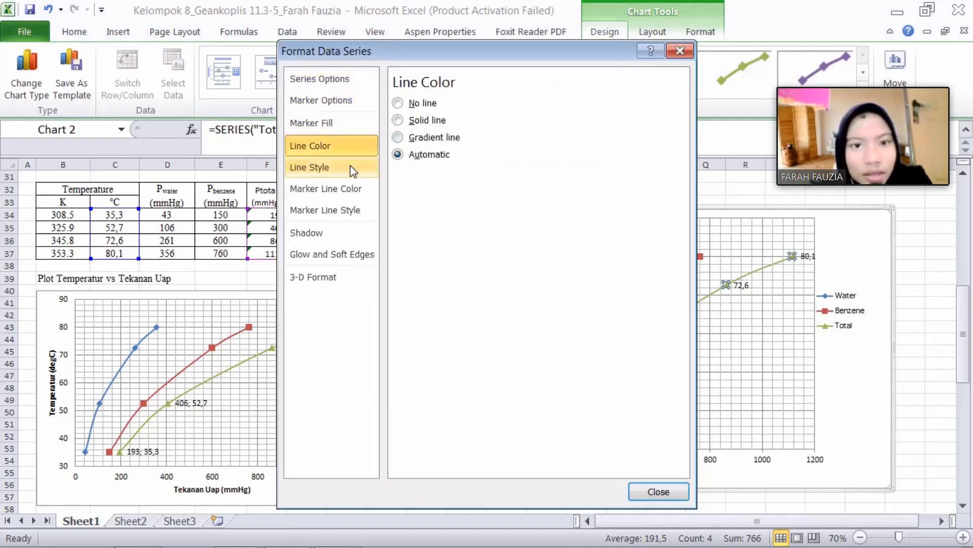
left_click(679, 51)
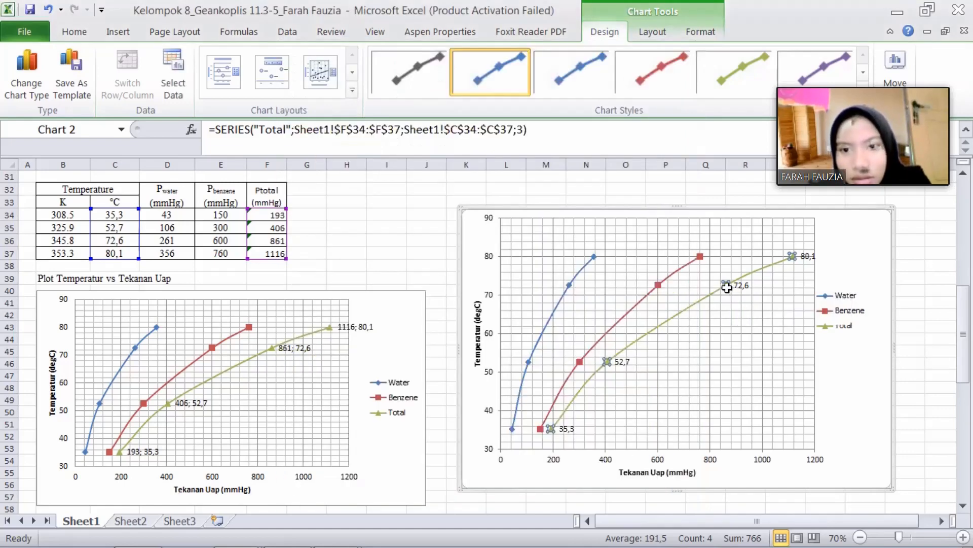
Include the X Value alongside the Y Value in the Total series' data labels
right_click(727, 287)
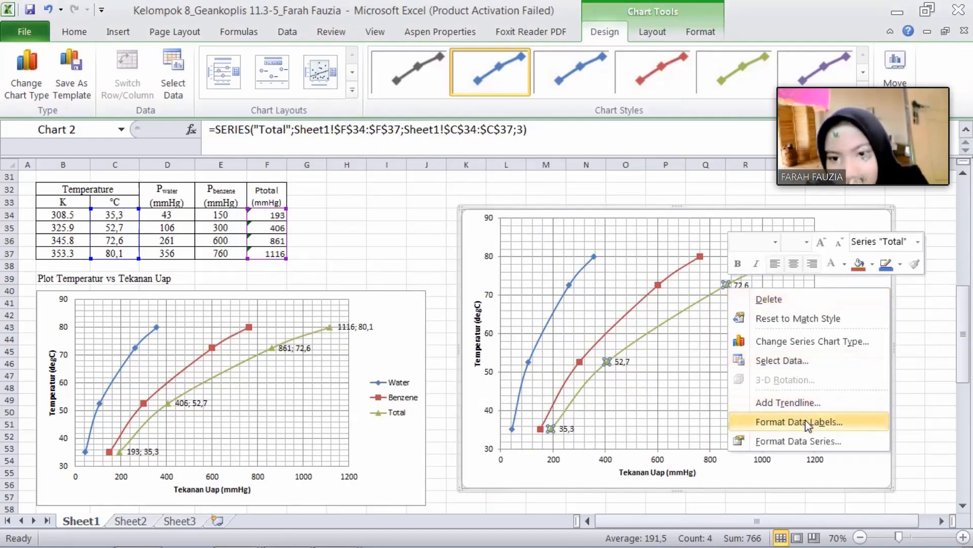
left_click(808, 422)
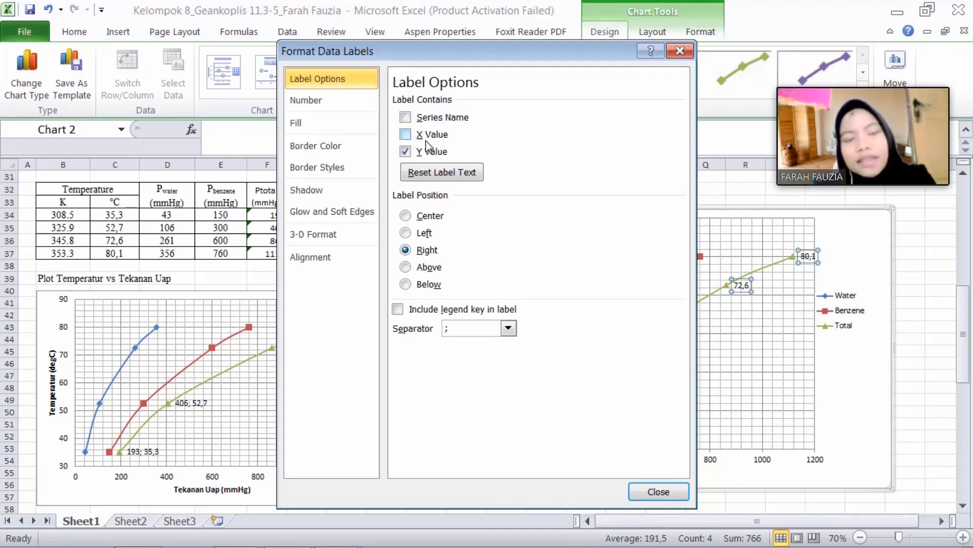
left_click(409, 137)
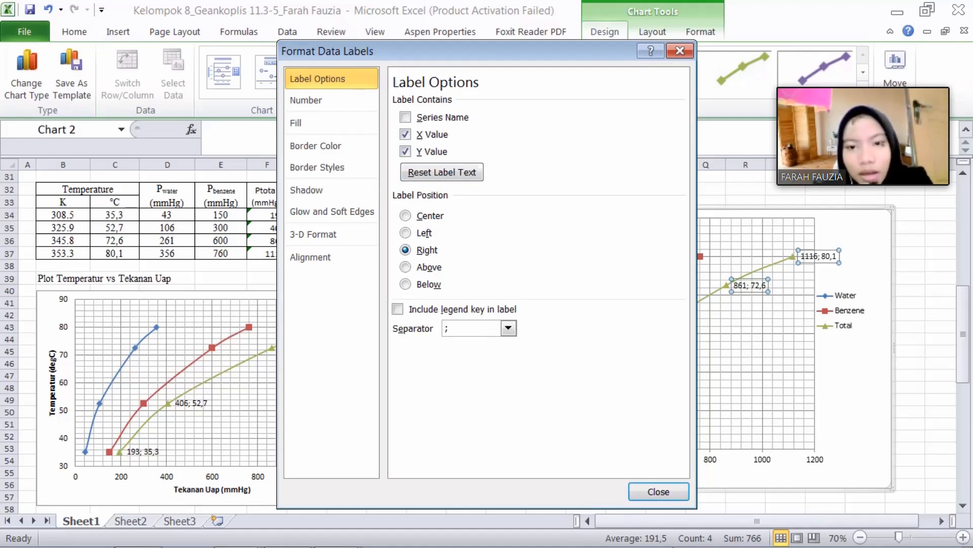
key("Escape")
Try adding data labels to the Benzene series in the new chart, and undo the addition
left_click(634, 311)
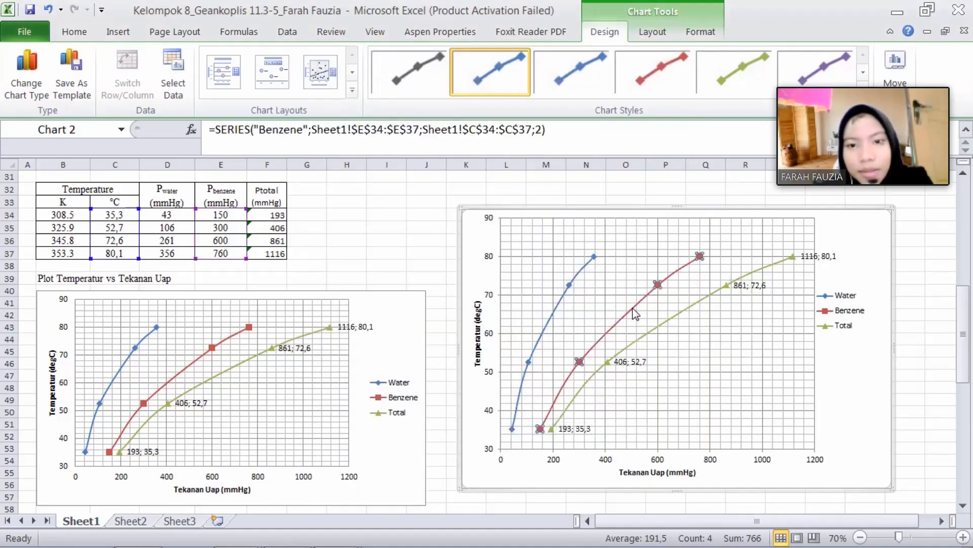
right_click(633, 309)
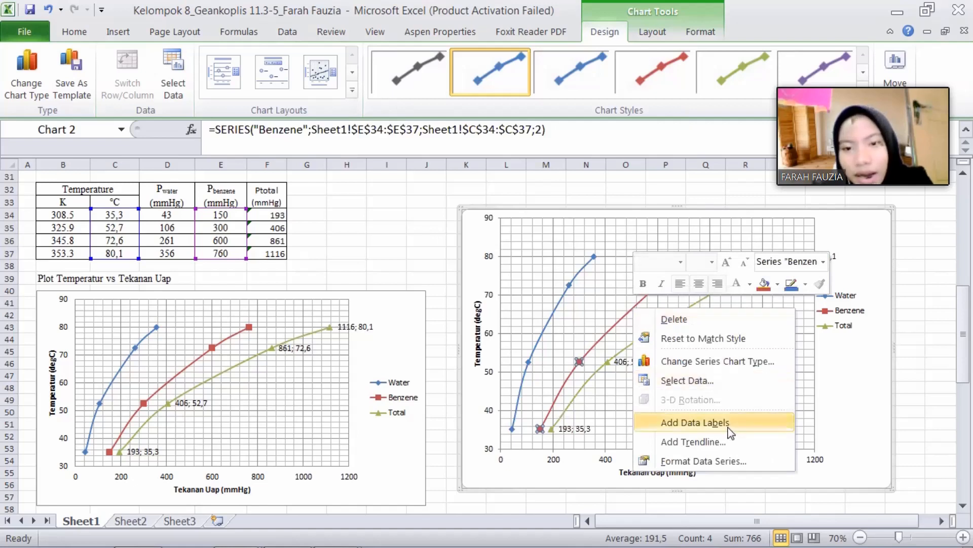
left_click(730, 432)
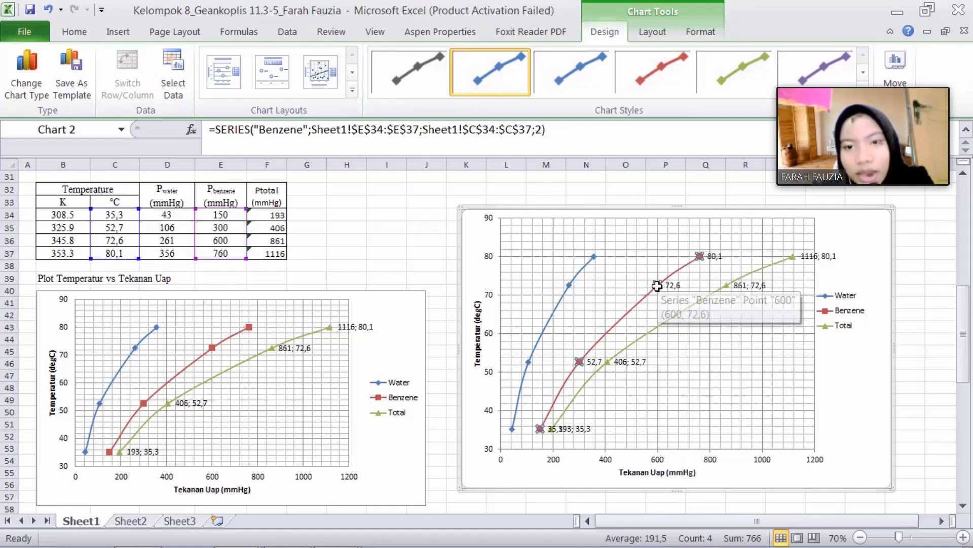
right_click(658, 286)
left_click(843, 263)
key("ctrl+z")
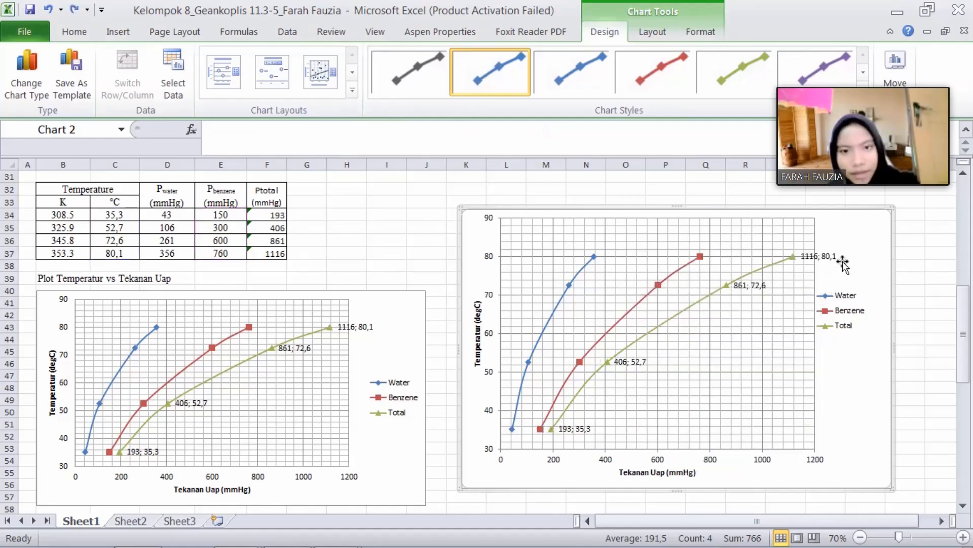
Move the new chart slightly lower on the sheet, and close the Format Shape dialog
left_click_drag(855, 263, 902, 295)
left_click(966, 345)
left_click_drag(966, 345, 966, 432)
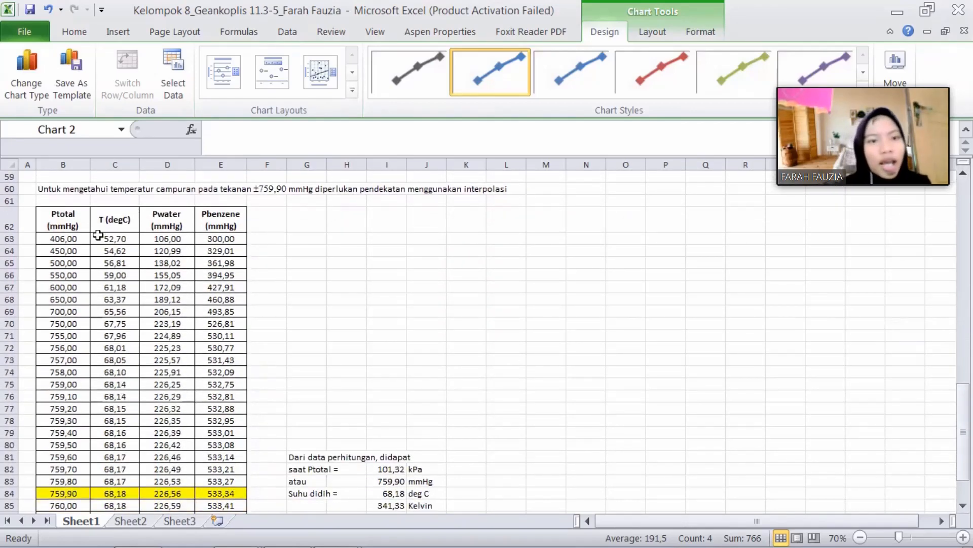
left_click(172, 242)
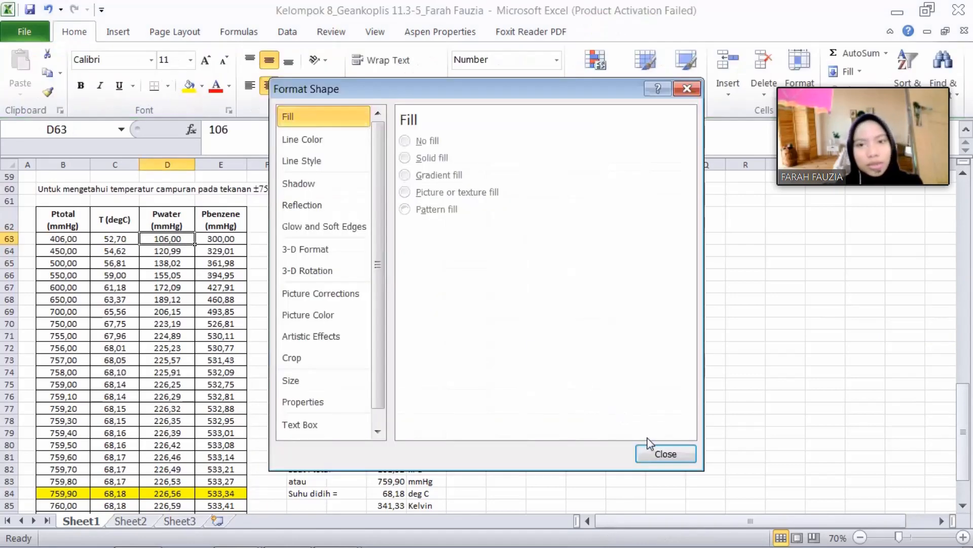
left_click(660, 457)
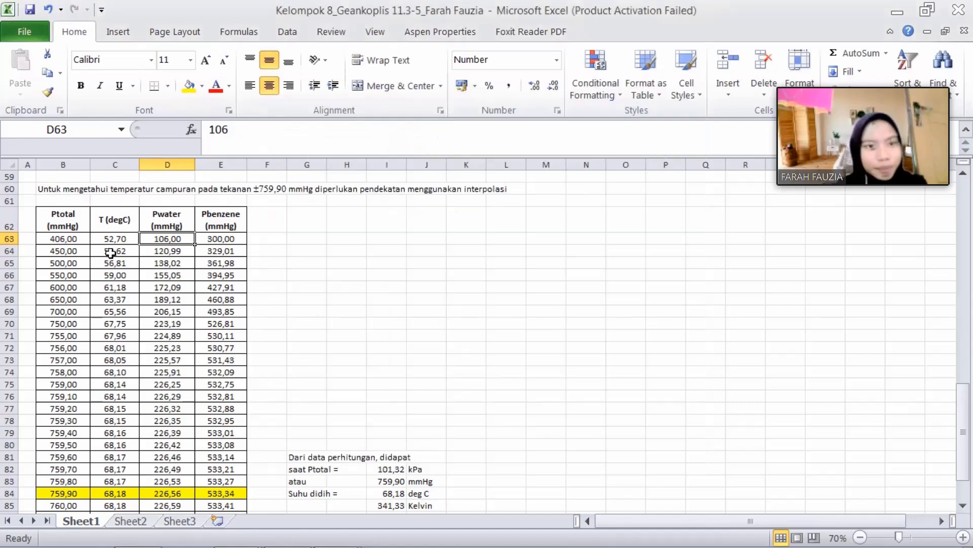
Examine the interpolation table's first and last rows and the temperature formula in the highlighted 759,90 mmHg row
left_click(111, 241)
scroll(111, 243, "down", 5)
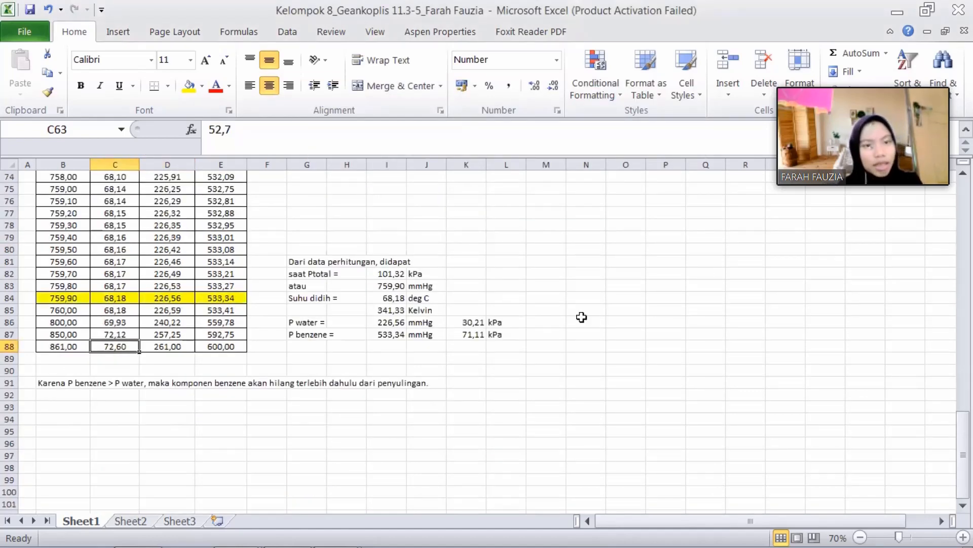
key("ctrl+Down")
left_click_drag(964, 477, 952, 437)
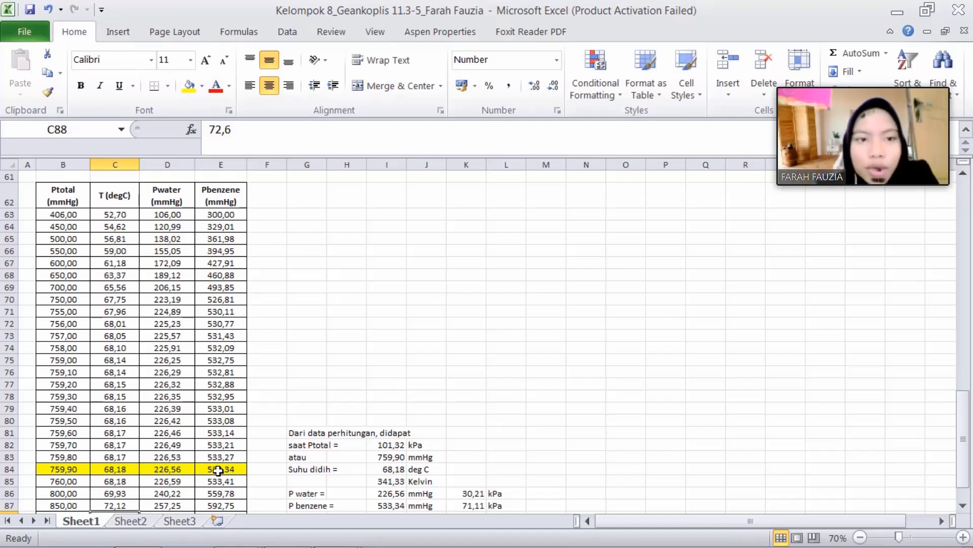
left_click(130, 473)
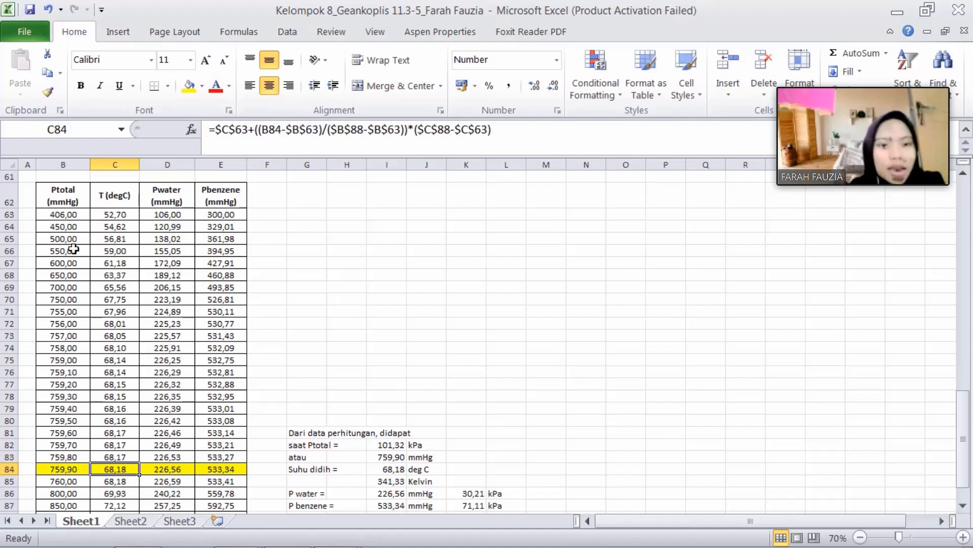
left_click(67, 214)
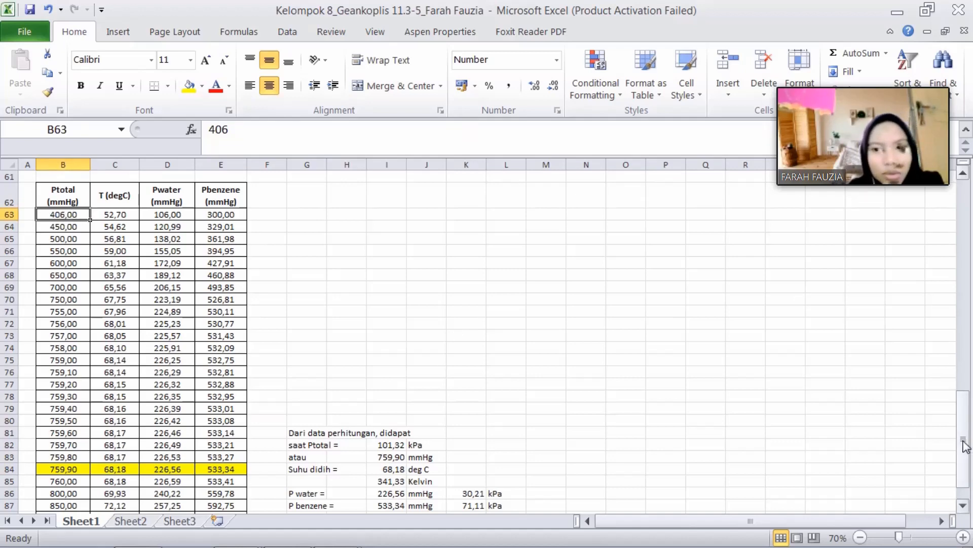
Inspect the Ptotal formulas in F35 and F36 that supply the interpolation limits
left_click_drag(967, 442, 942, 337)
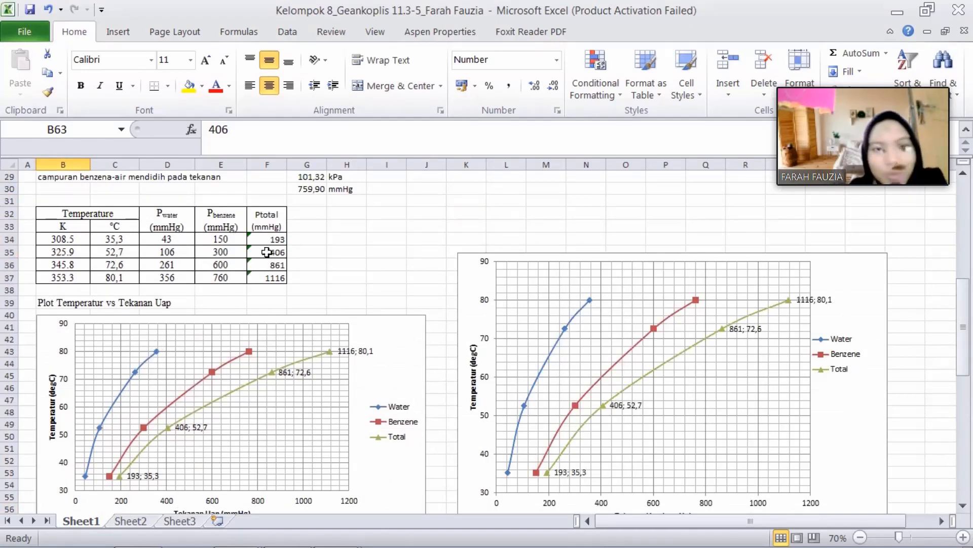
left_click_drag(266, 252, 267, 265)
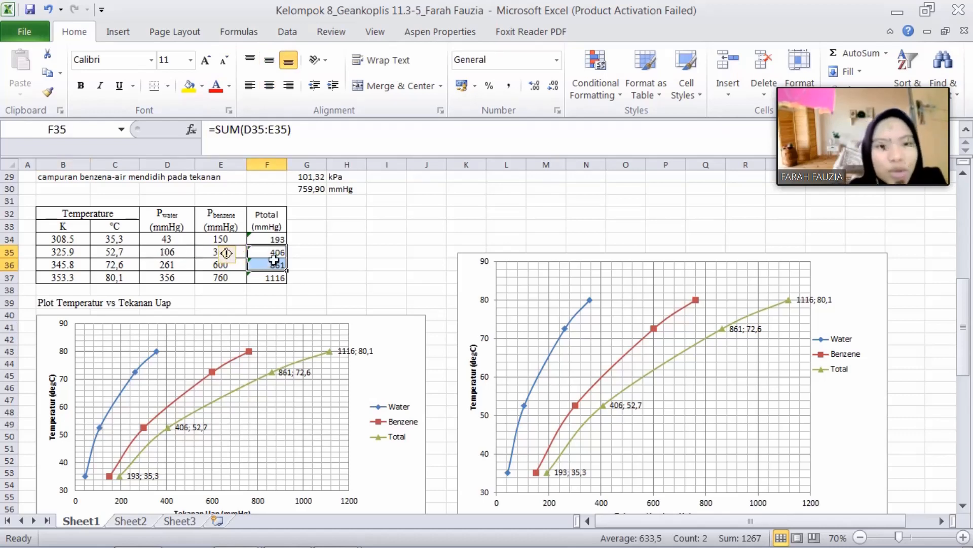
double_click(273, 254)
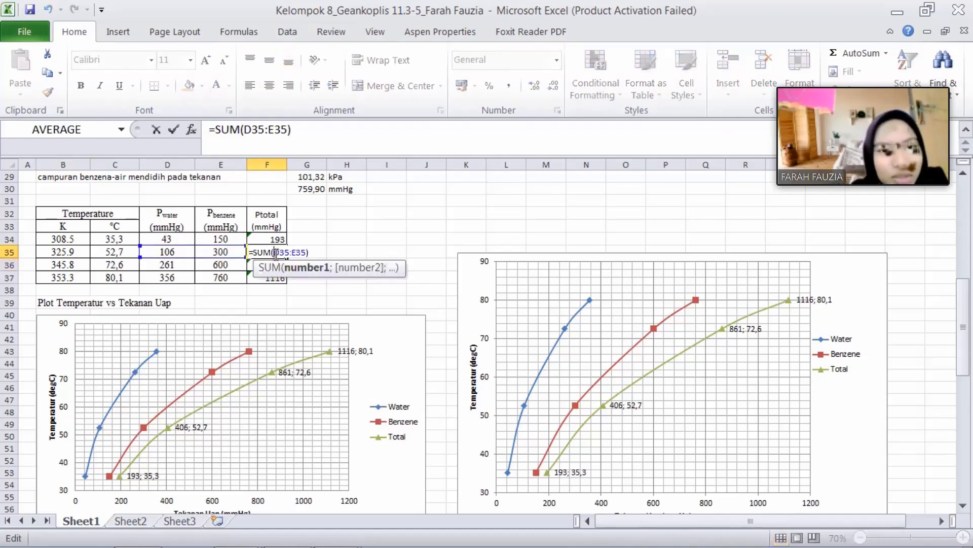
left_click(337, 251)
key("BackSpace")
key("BackSpace")
key("BackSpace")
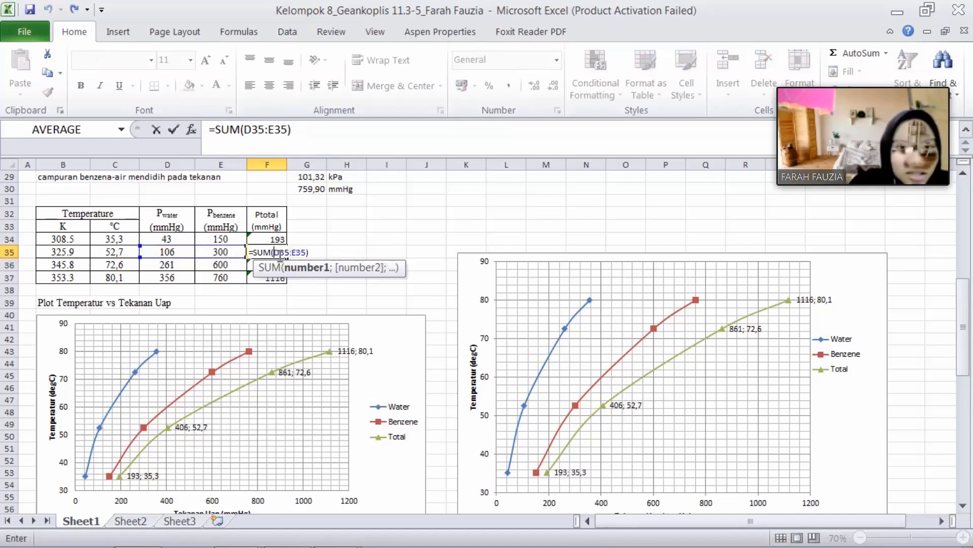
key("Return")
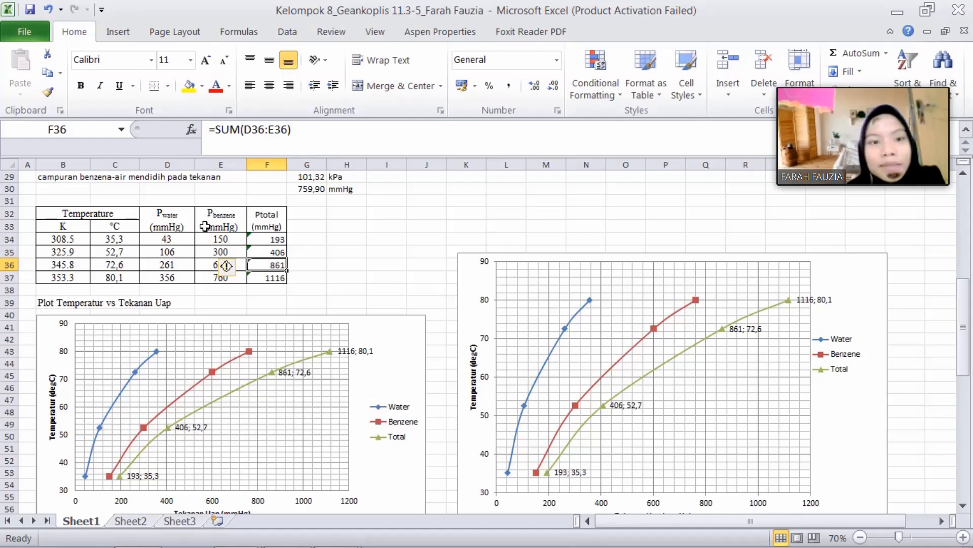
Review the interpolation formulas for temperature, Pwater and Pbenzene in the highlighted 759,90 mmHg row
left_click_drag(966, 351, 966, 443)
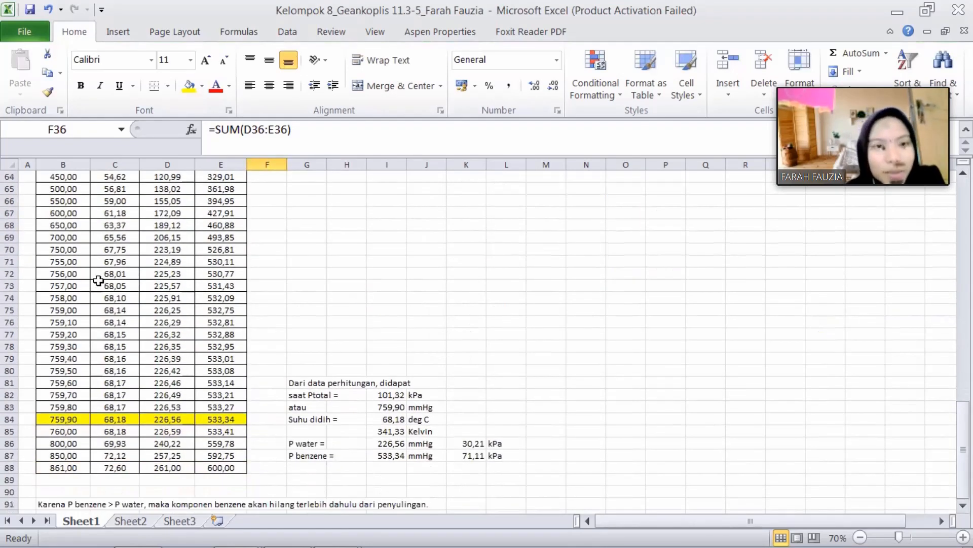
left_click(126, 421)
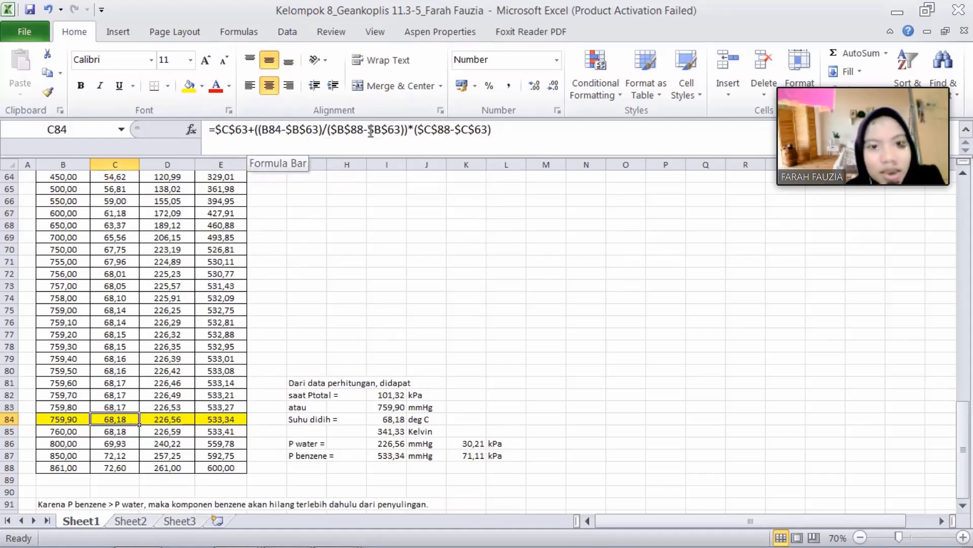
left_click_drag(286, 133, 293, 133)
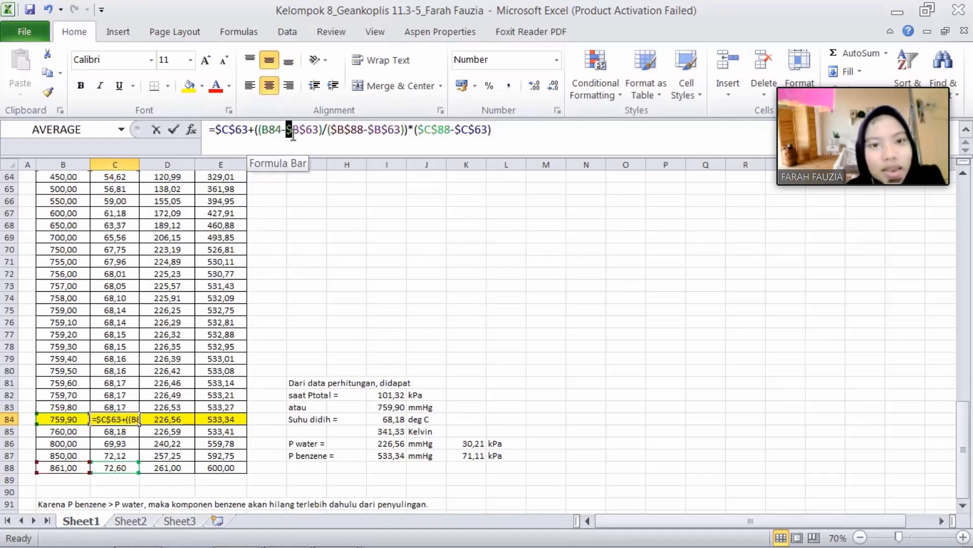
left_click(543, 130)
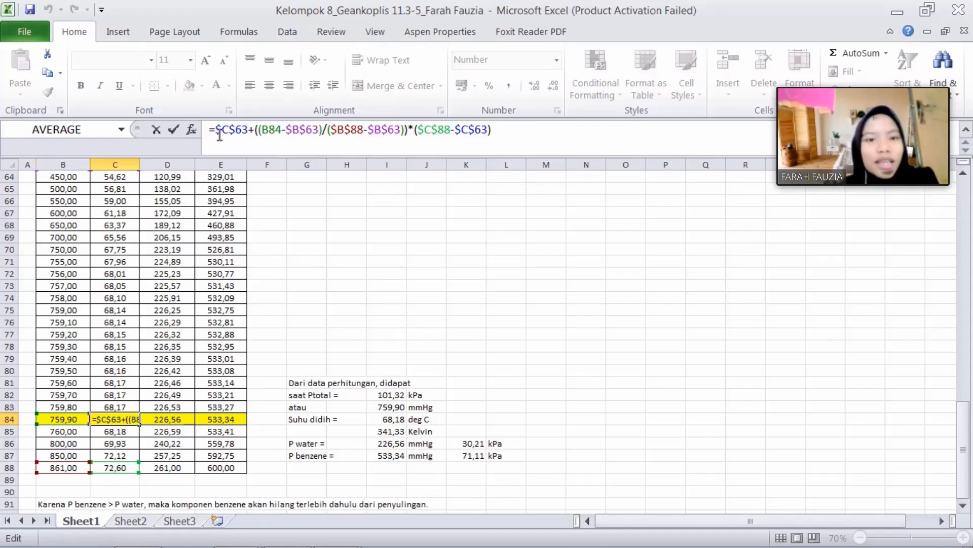
left_click(171, 426)
left_click(210, 423)
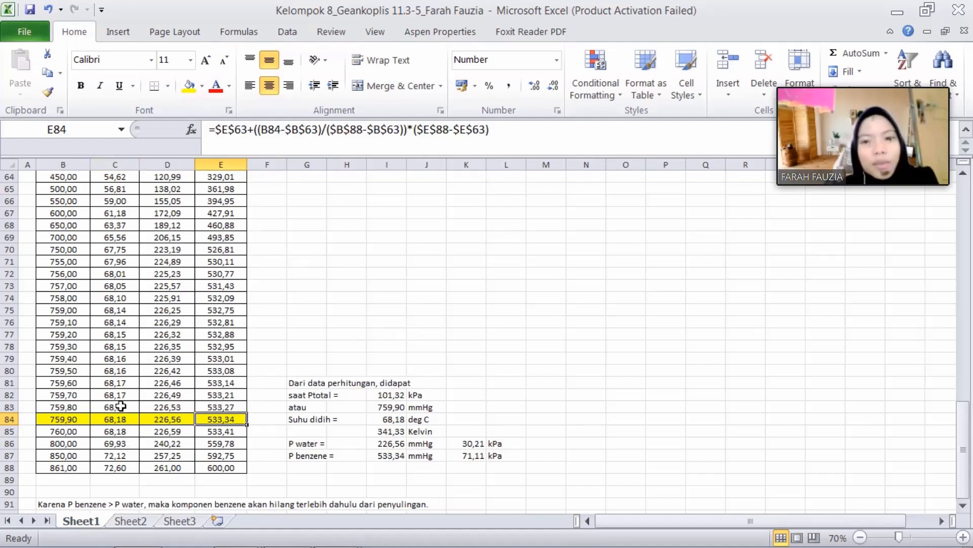
left_click(130, 419)
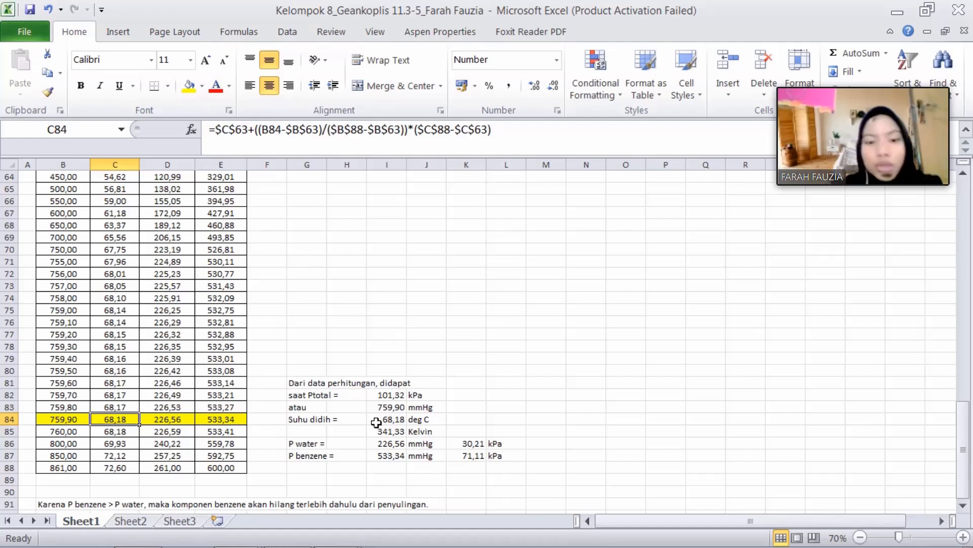
Check the boiling point's Kelvin conversion and the water and benzene pressures with their kPa conversions in the results block
left_click(395, 434)
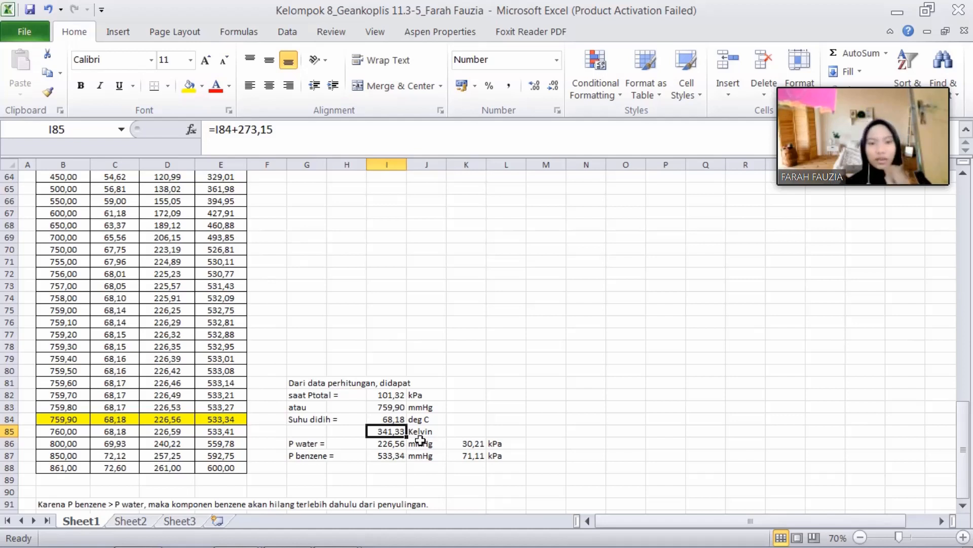
key("Down")
key("Down")
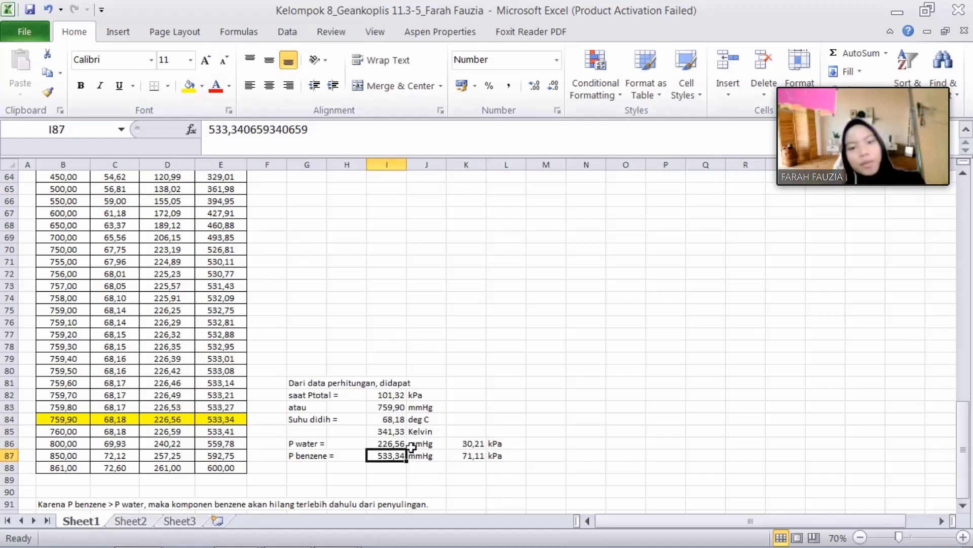
left_click(472, 453)
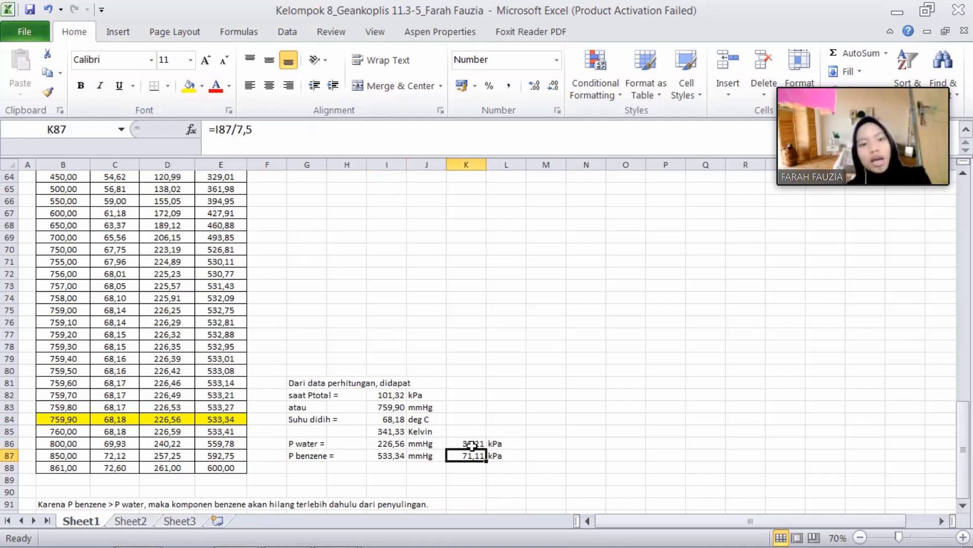
left_click(472, 444)
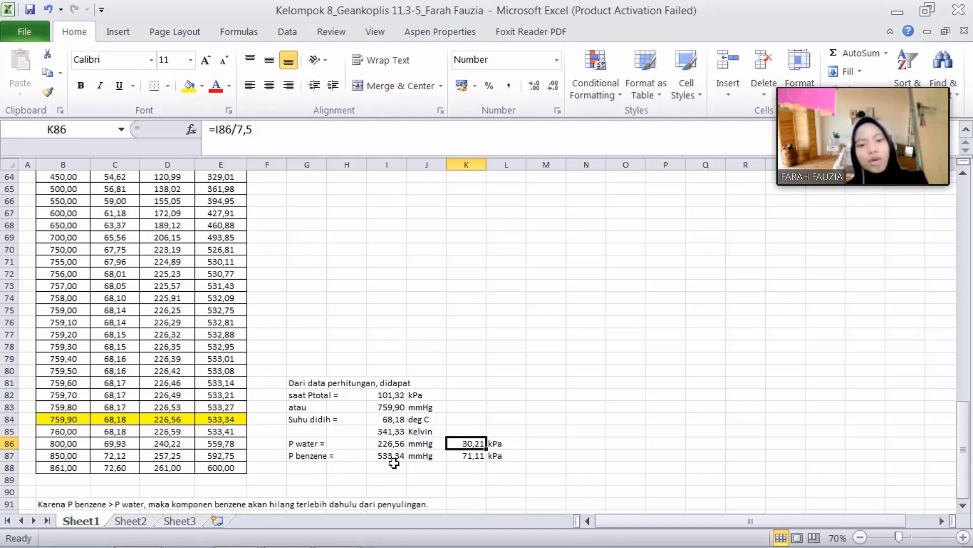
left_click(466, 456)
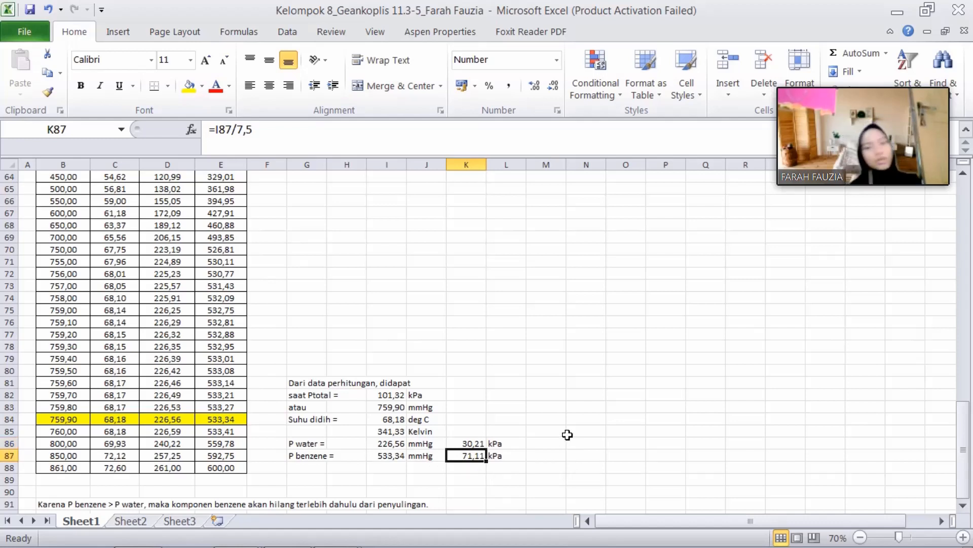
Enter the partial pressure relation "Pi = Ptotal * xi" as text in cell N83
left_click(583, 431)
left_click(580, 414)
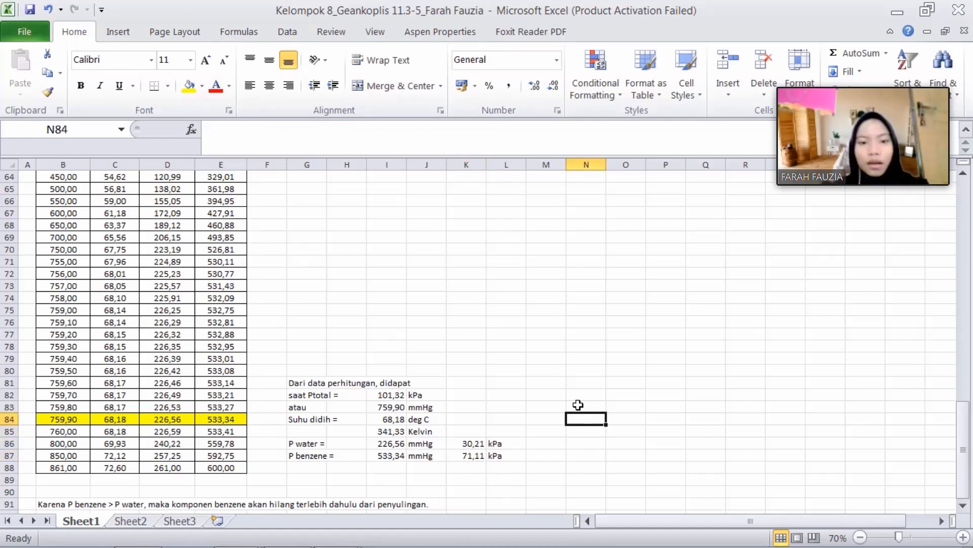
left_click(578, 404)
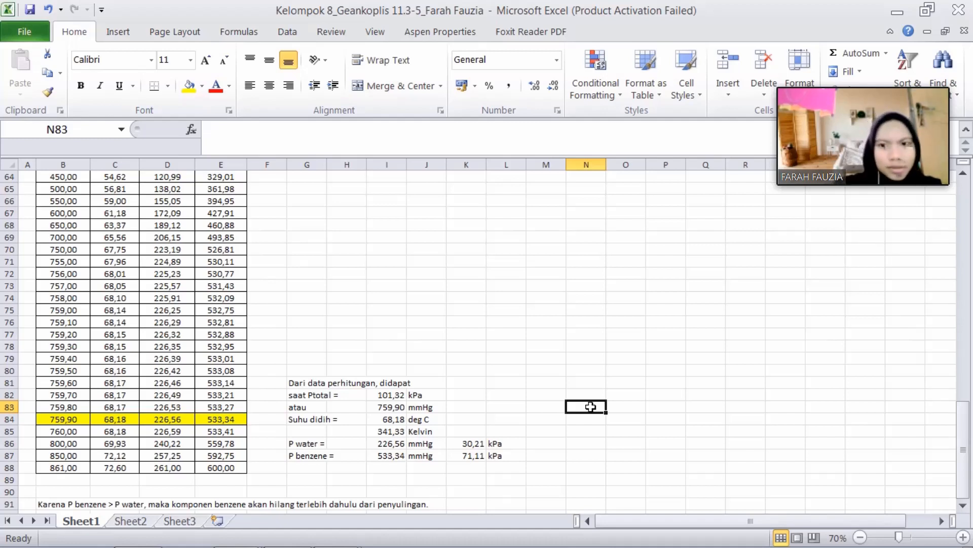
type("Pi")
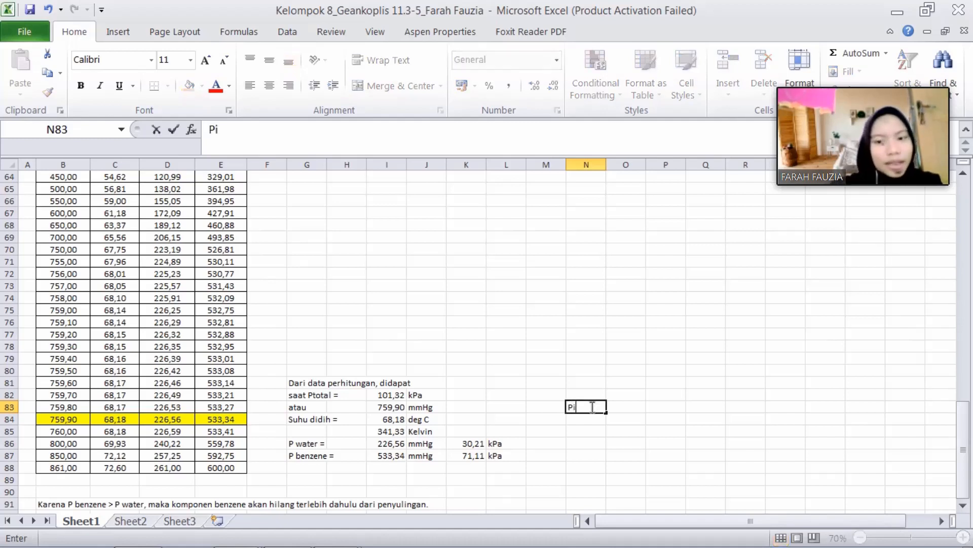
type(" = P")
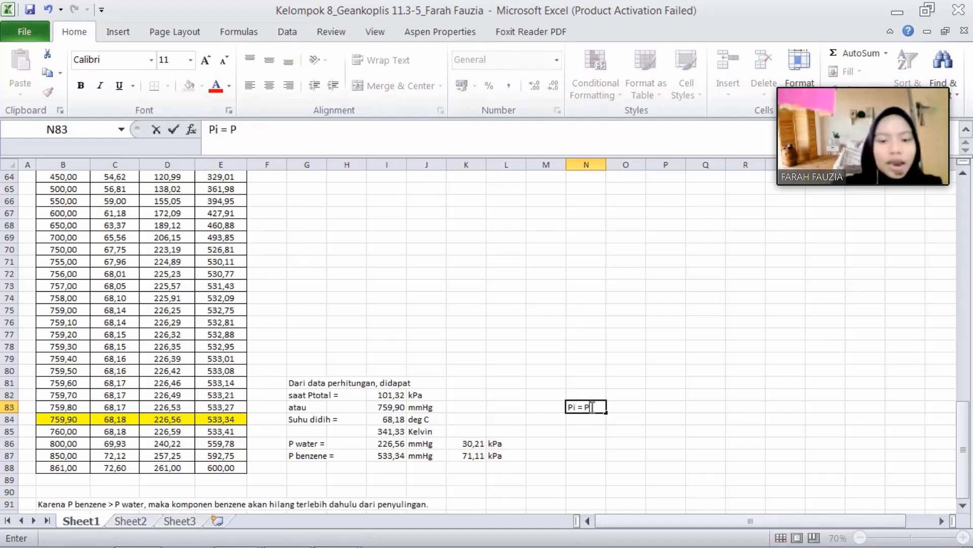
type("total")
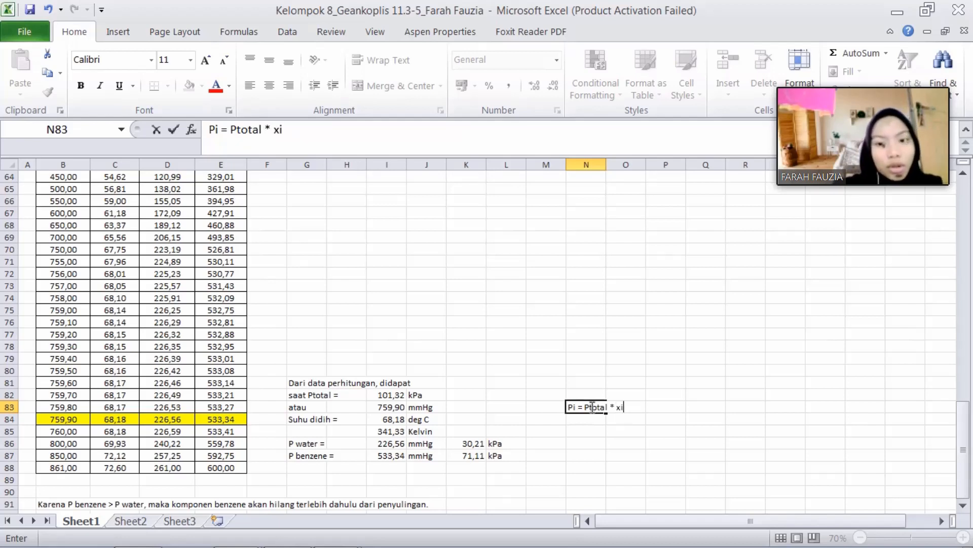
type("* xi")
key("Return")
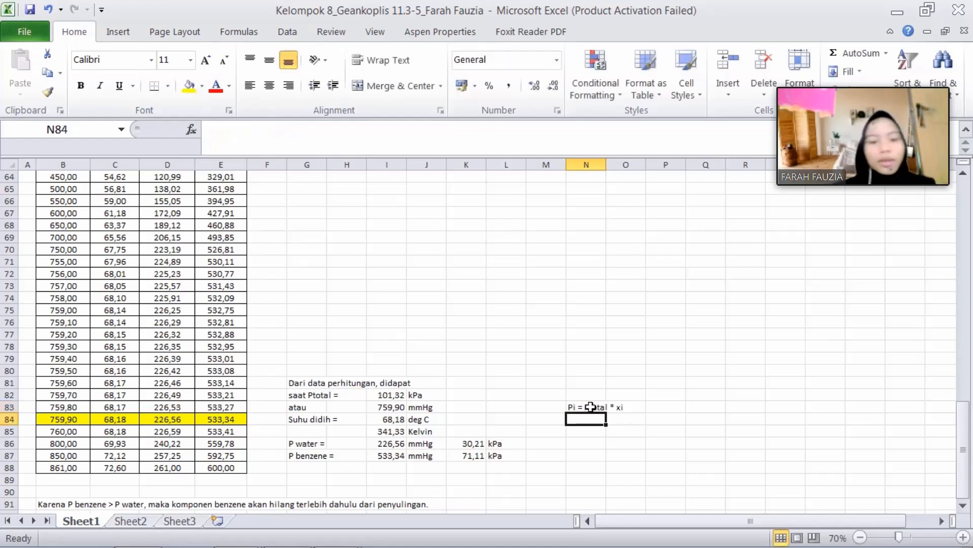
Enter the rearranged mole fraction relation "xi = Pi/Ptotal" as text in cell N84
type("xi =")
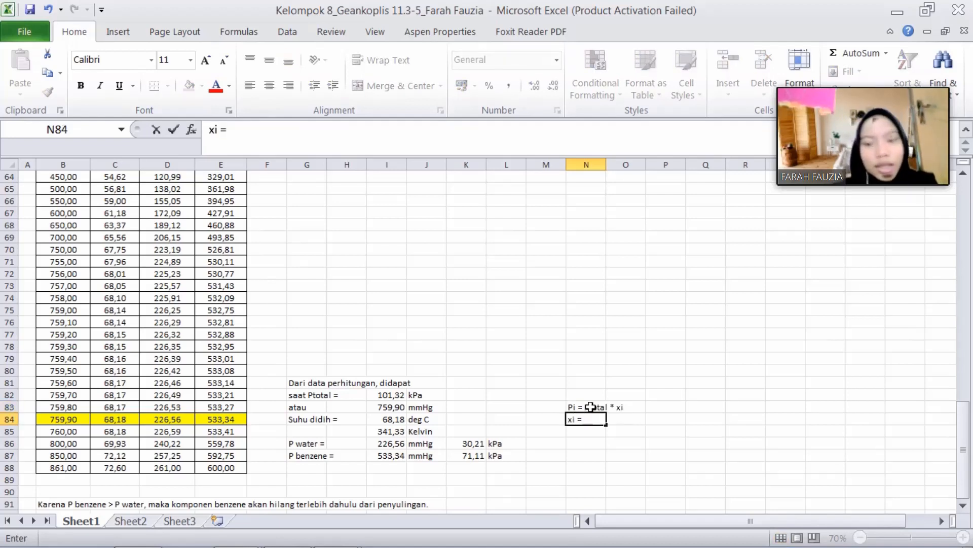
type(" Pi/P")
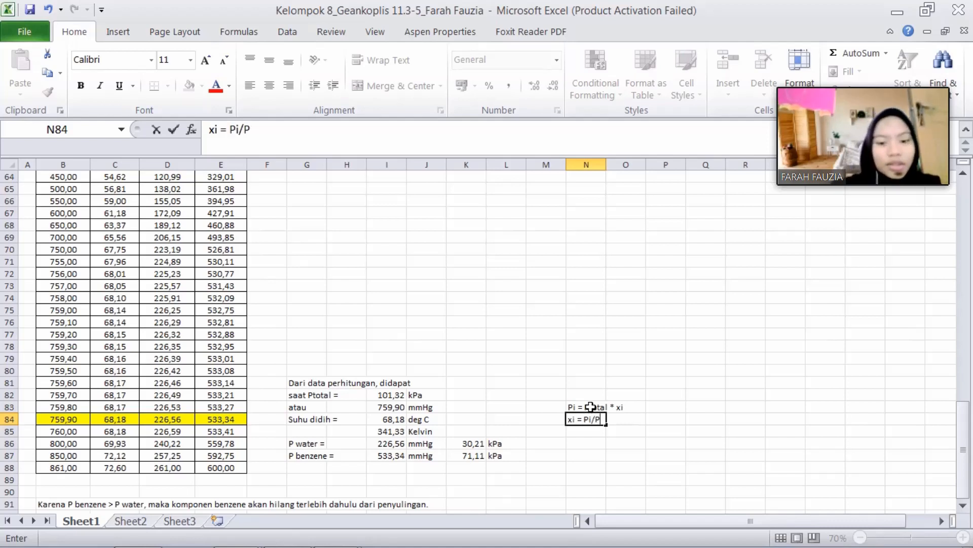
type("total")
key("Return")
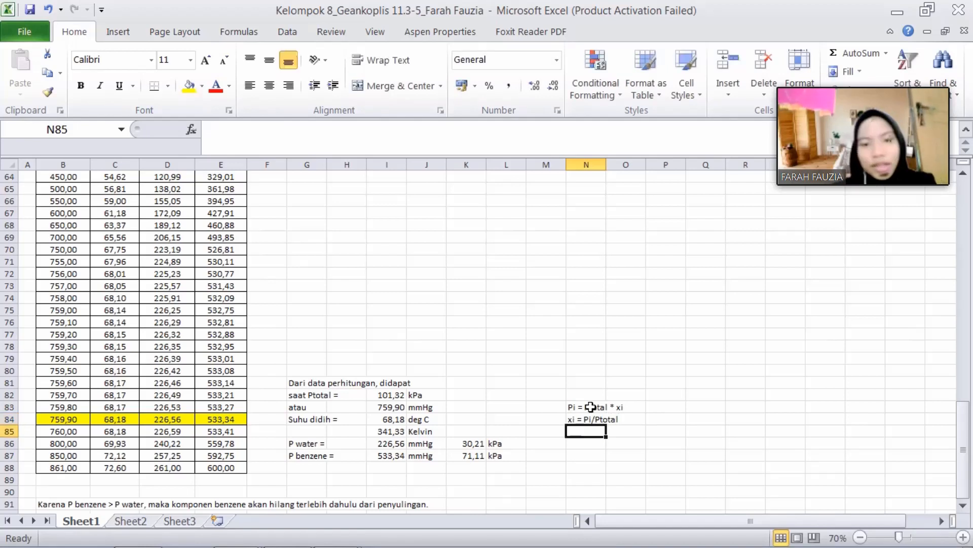
Label cell N86 as "x water" below the mole fraction relation
left_click(588, 448)
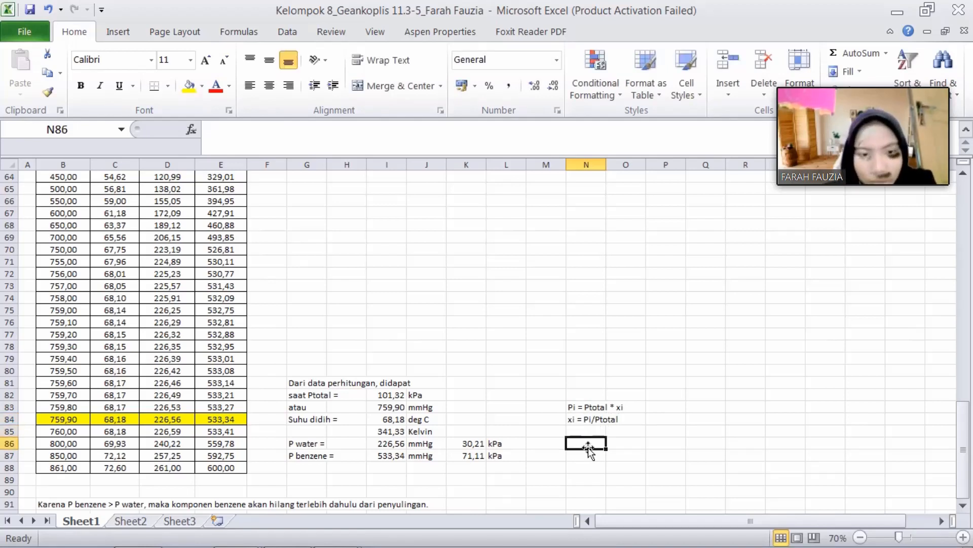
type("xi w")
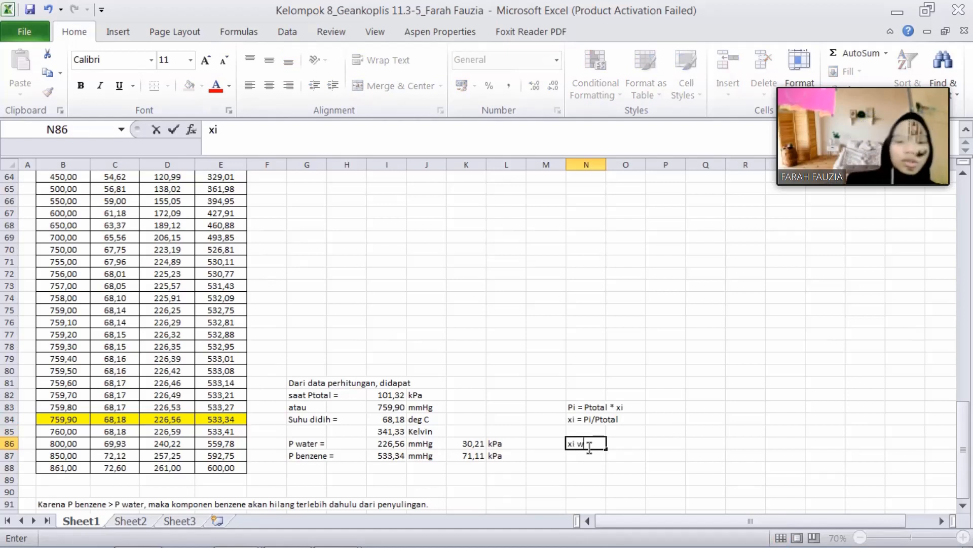
type("at")
key("BackSpace")
key("BackSpace")
key("BackSpace")
key("BackSpace")
key("BackSpace")
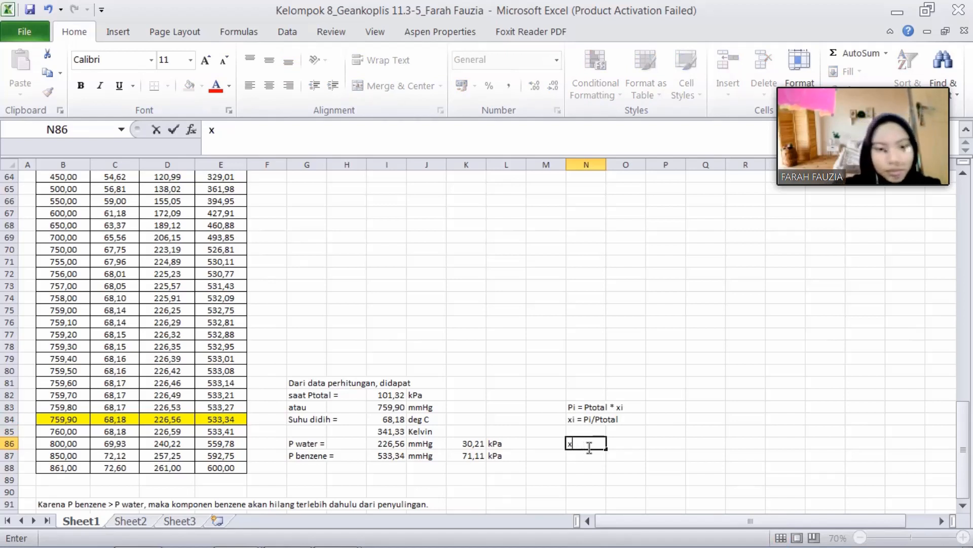
type("water")
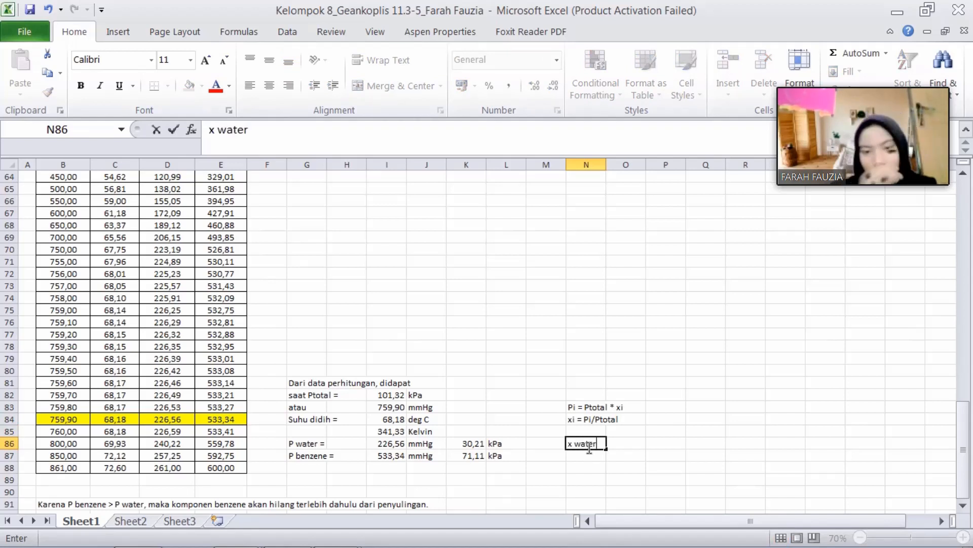
key("Return")
Calculate the water mole fraction in O86 by dividing P water by the total pressure in mmHg, =I86/I83
key("Right")
key("Up")
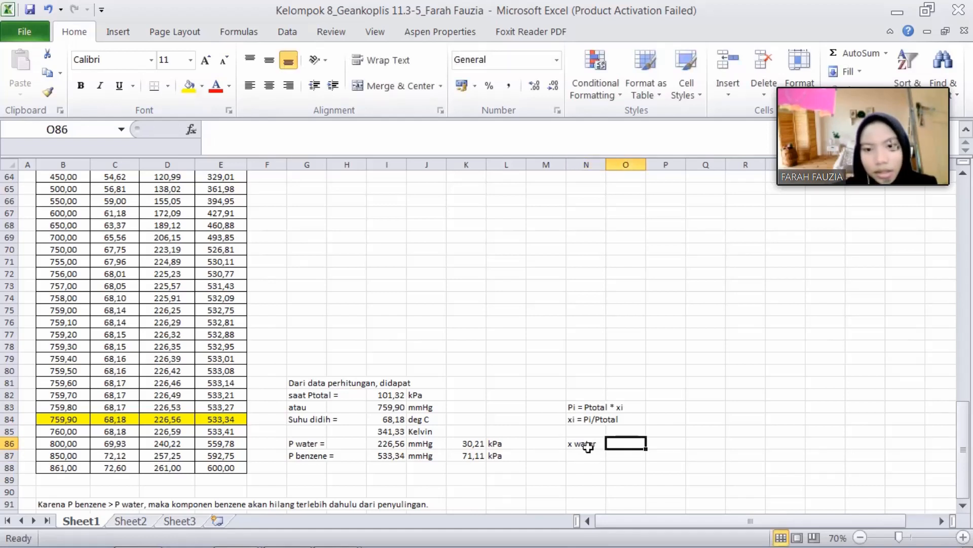
type("=")
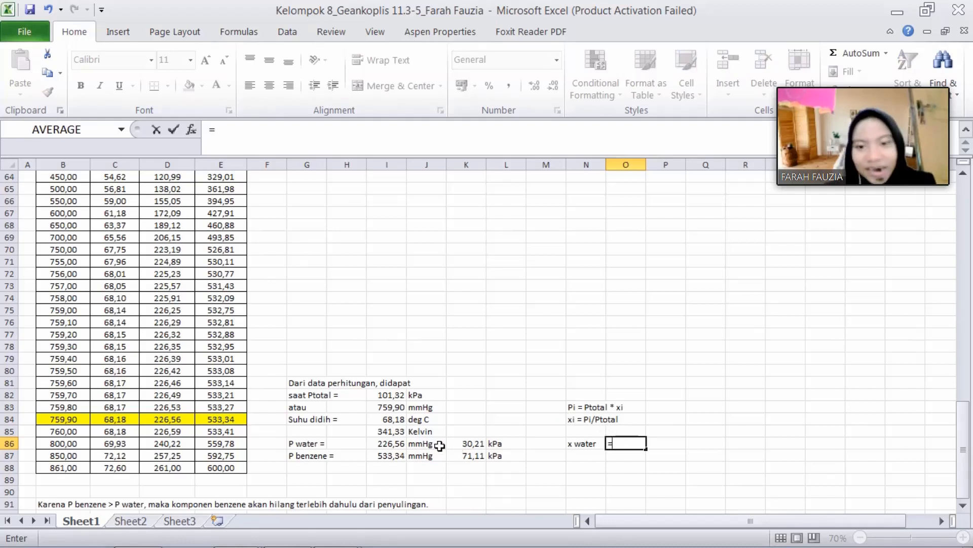
left_click(395, 444)
type("/")
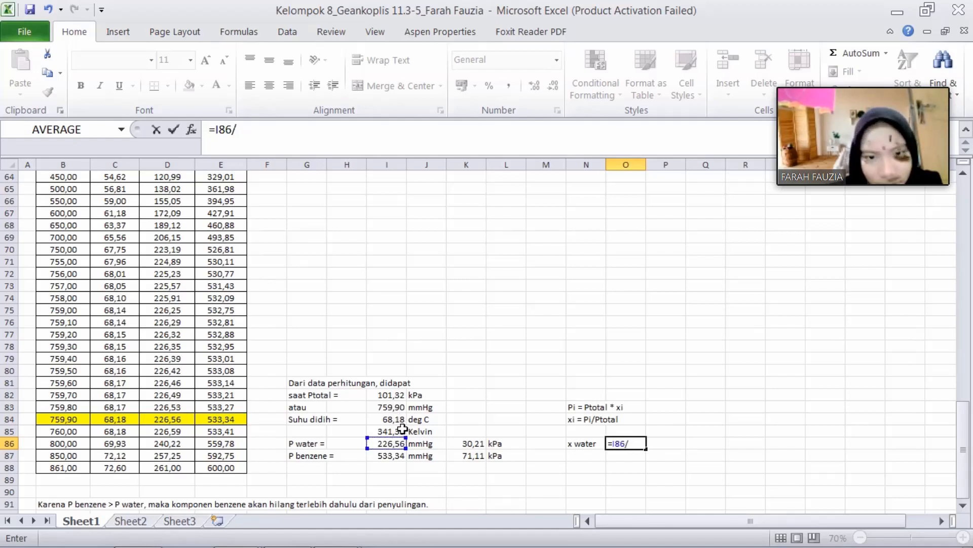
left_click(395, 409)
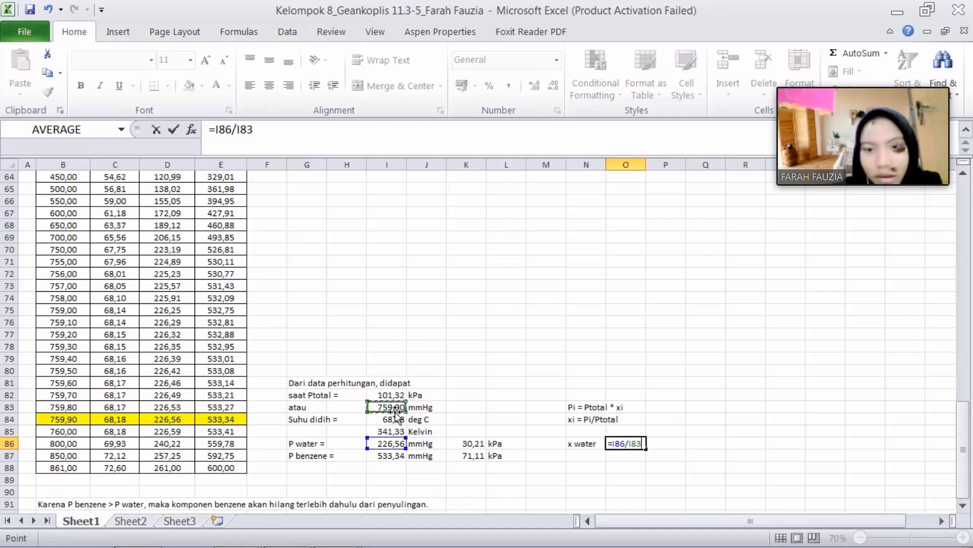
key("Return")
Label cell N87 as "x benzene" beneath the water mole fraction label
left_click(600, 456)
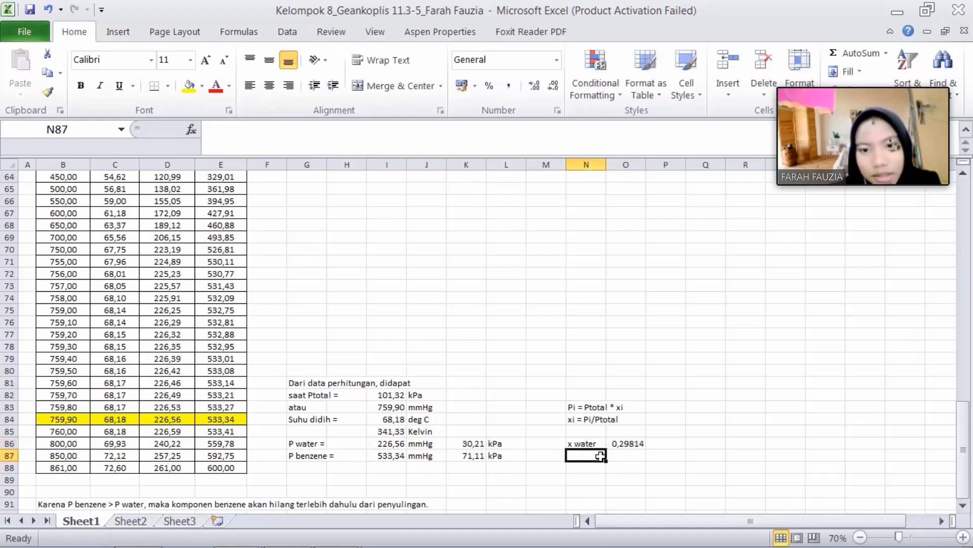
type("x be")
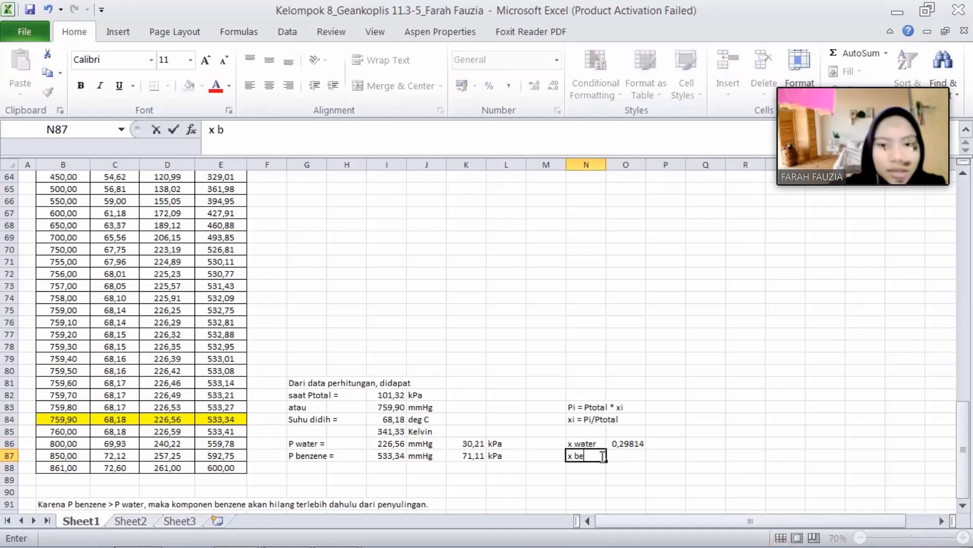
type("nzene=")
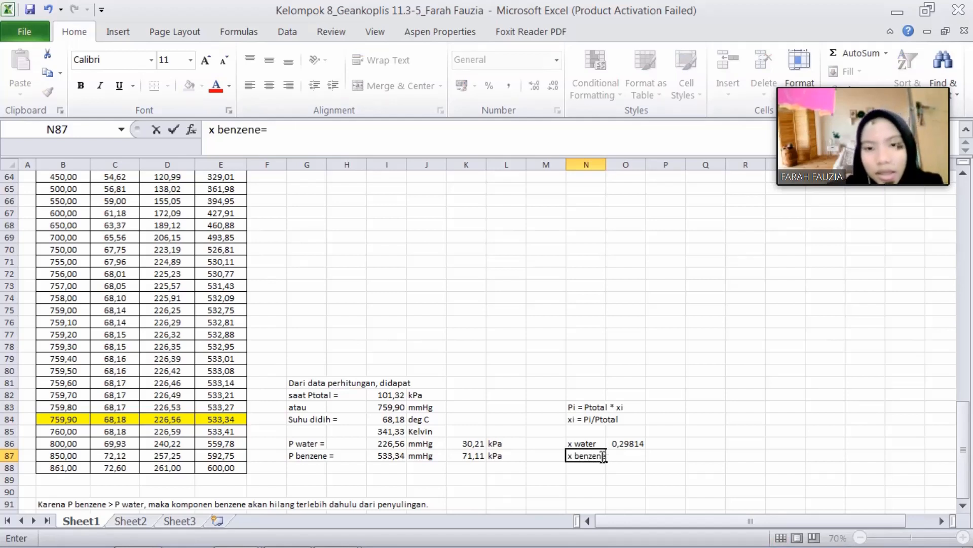
key("BackSpace")
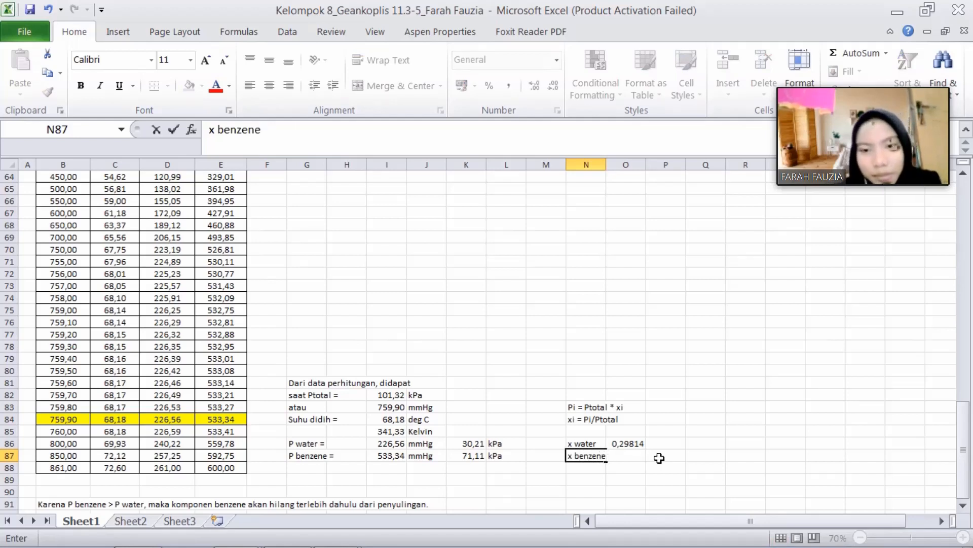
key("Return")
Calculate the benzene mole fraction in O87 by dividing P benzene by the total pressure in mmHg, =I87/I83
left_click(628, 458)
type("=")
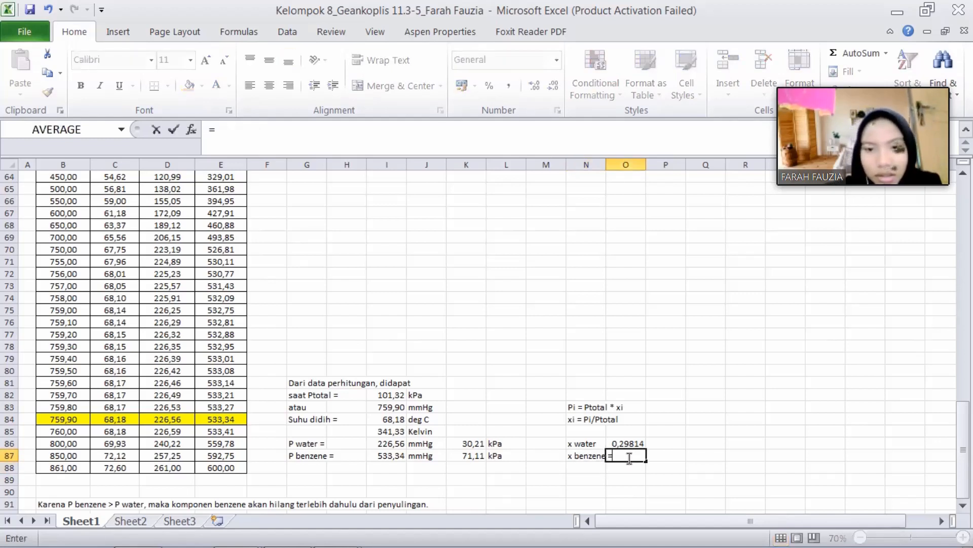
left_click(392, 458)
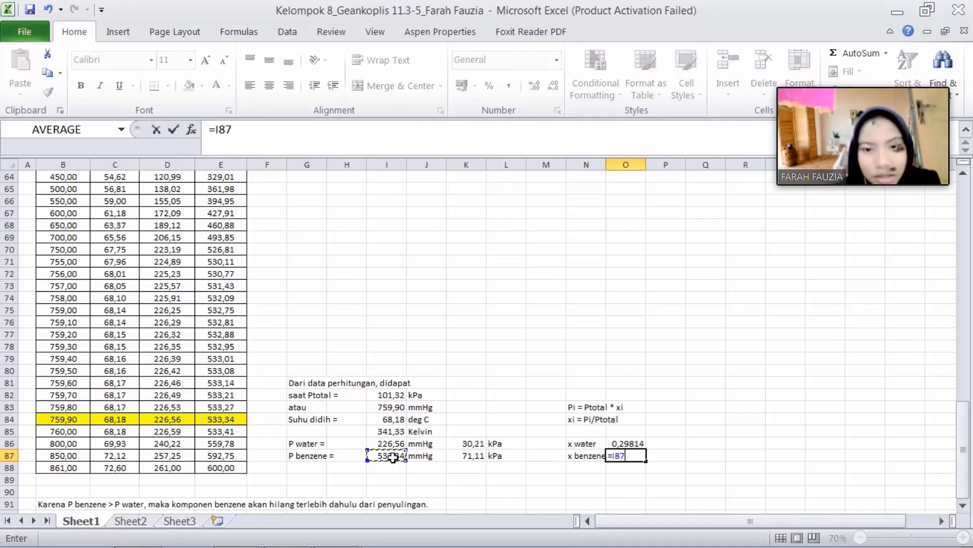
type("/")
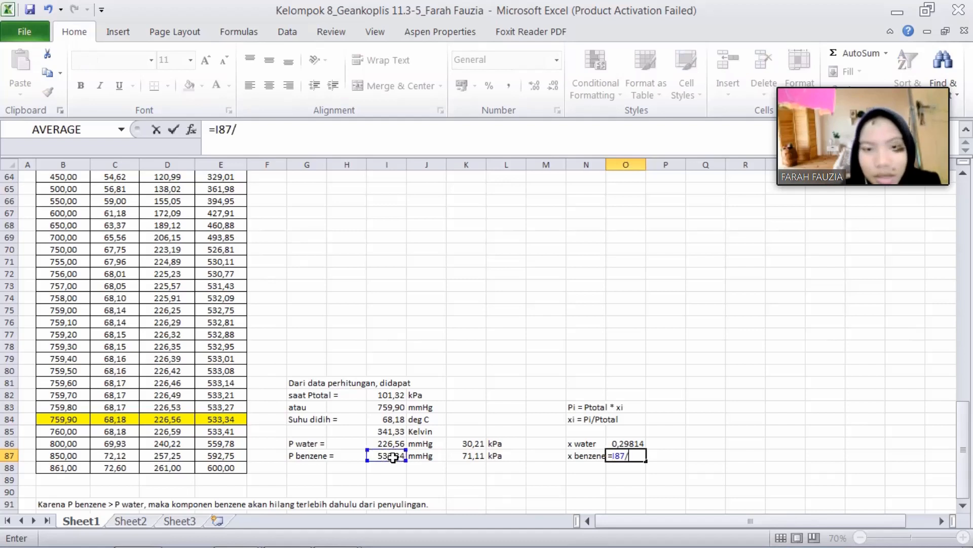
left_click(396, 410)
key("Return")
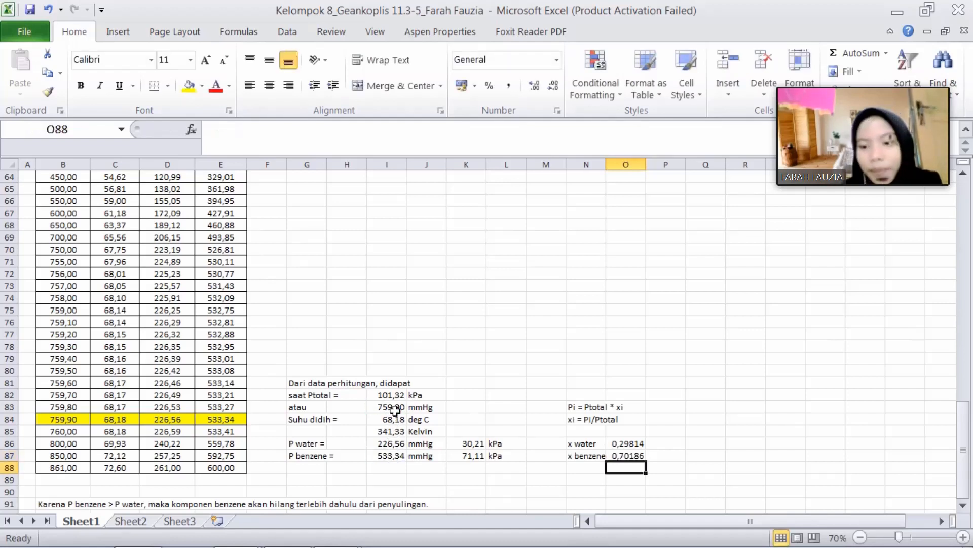
Cross-check the benzene mole fraction in P87 by subtracting the water mole fraction from 1, =1-O86
left_click(673, 458)
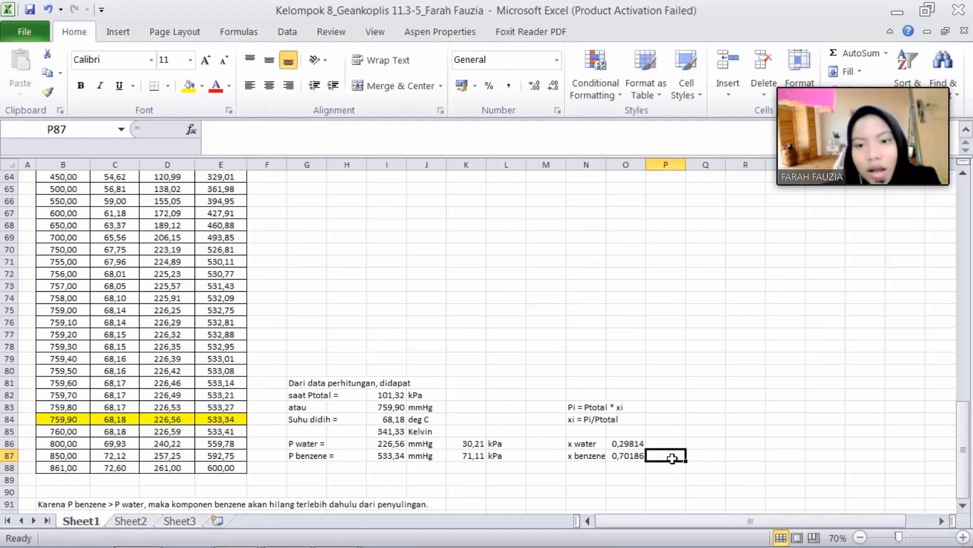
type("=1")
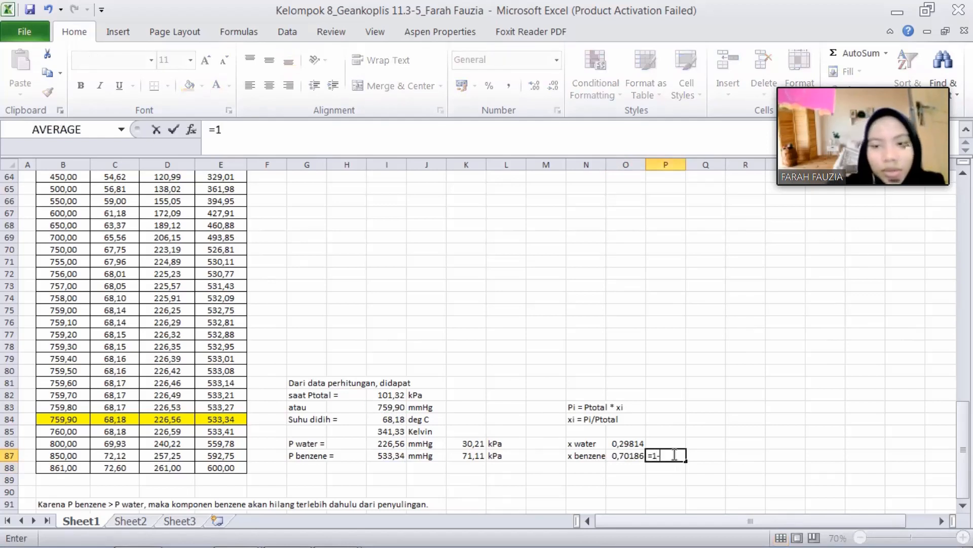
type("-")
left_click(640, 444)
key("Return")
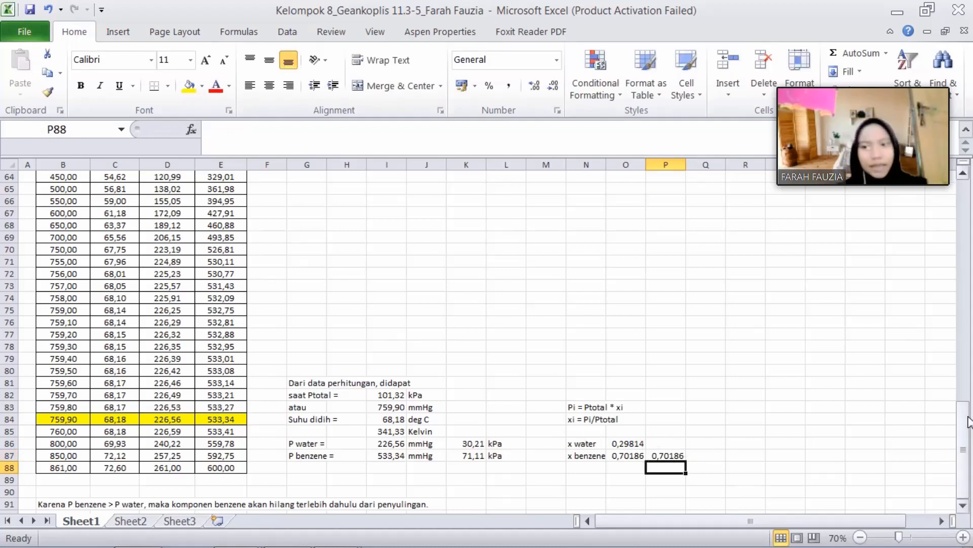
Review the water and benzene pressures with their mole fractions, and reread the problem statement at the start of the sheet
left_click_drag(968, 423, 968, 423)
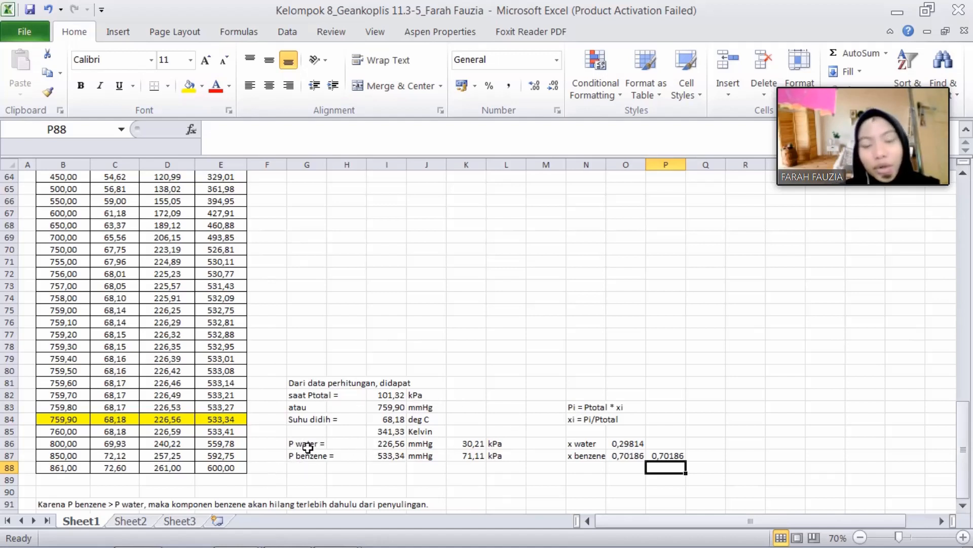
left_click_drag(311, 448, 504, 455)
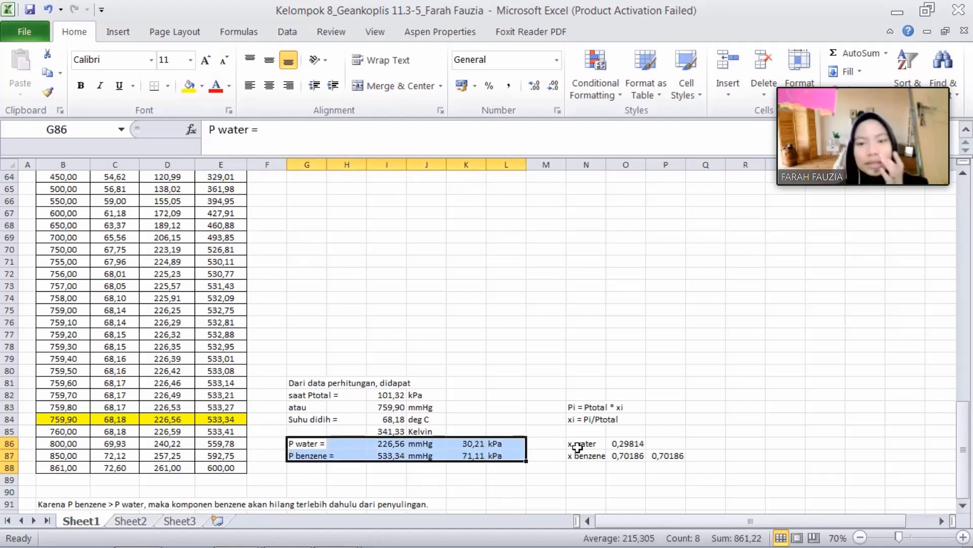
left_click_drag(577, 447, 667, 457)
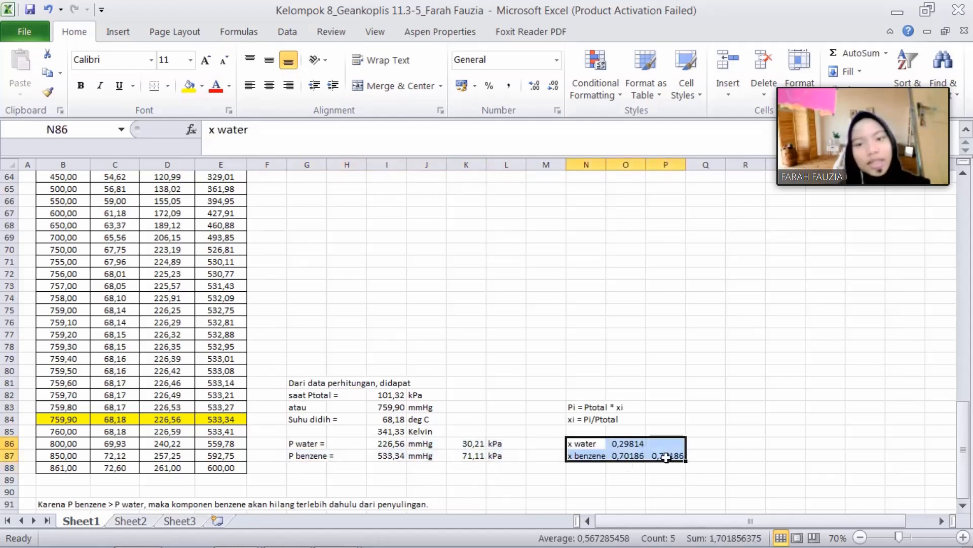
left_click(501, 493)
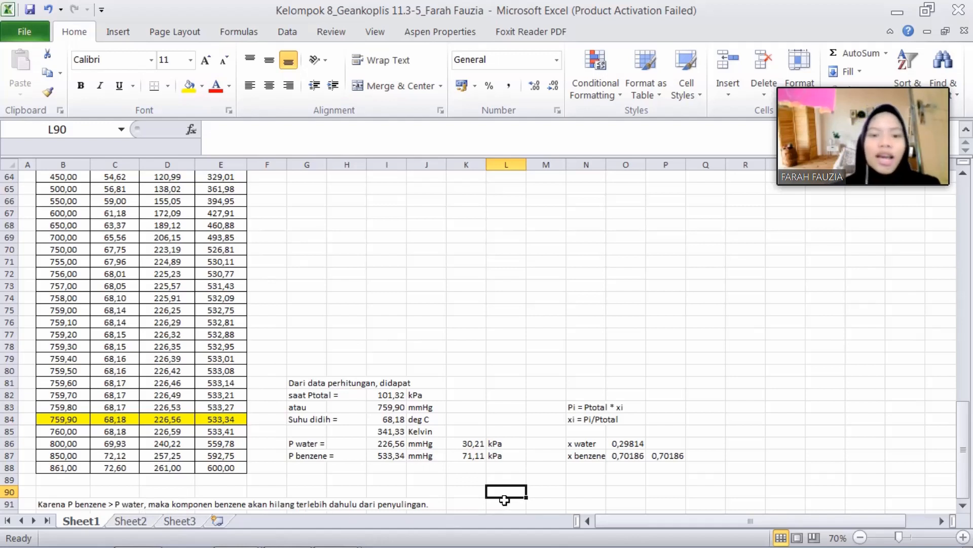
left_click(560, 507)
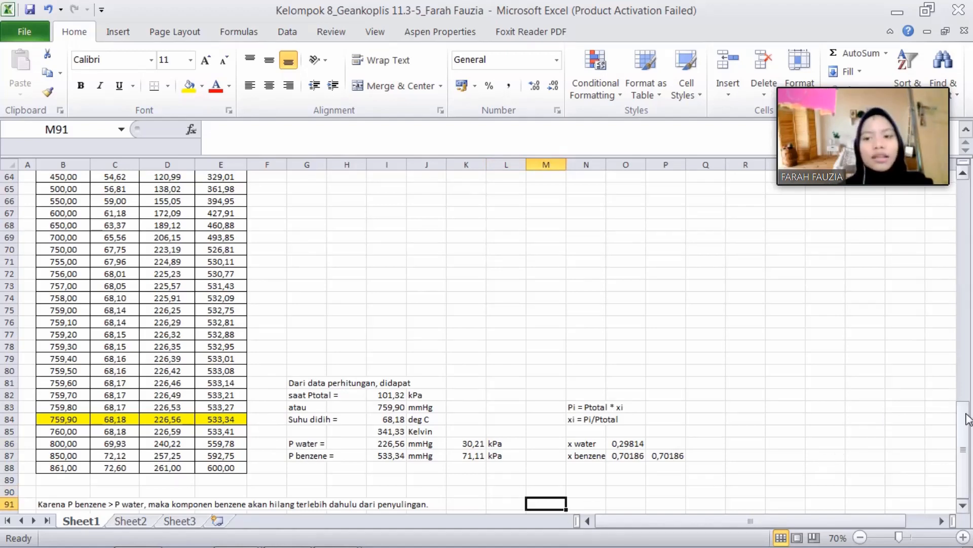
left_click_drag(967, 418, 938, 194)
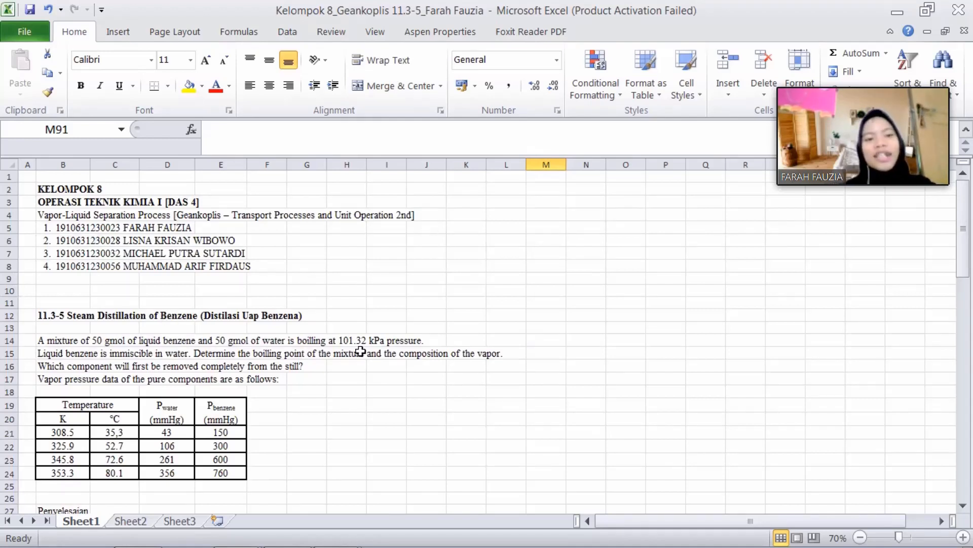
left_click(963, 233)
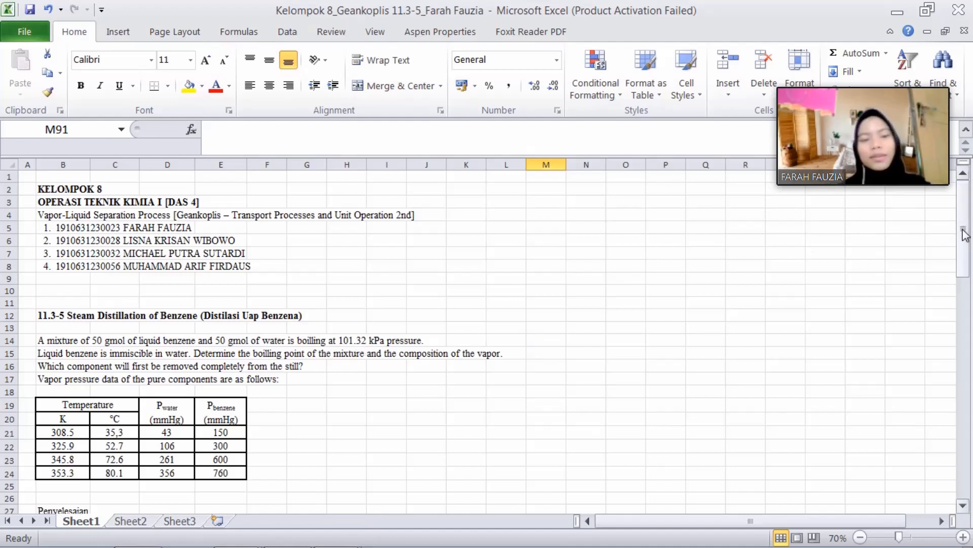